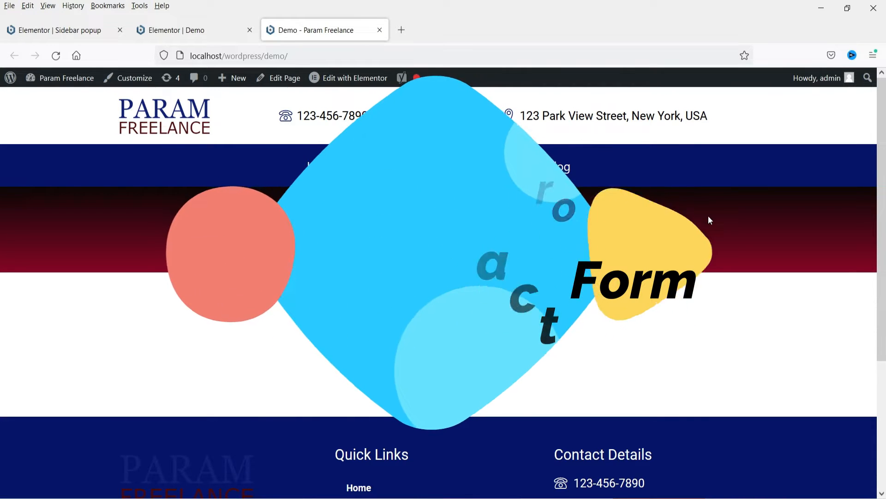
- Open the contact form popup on the Demo page, check it in a narrow window, and close it
left_click(440, 325)
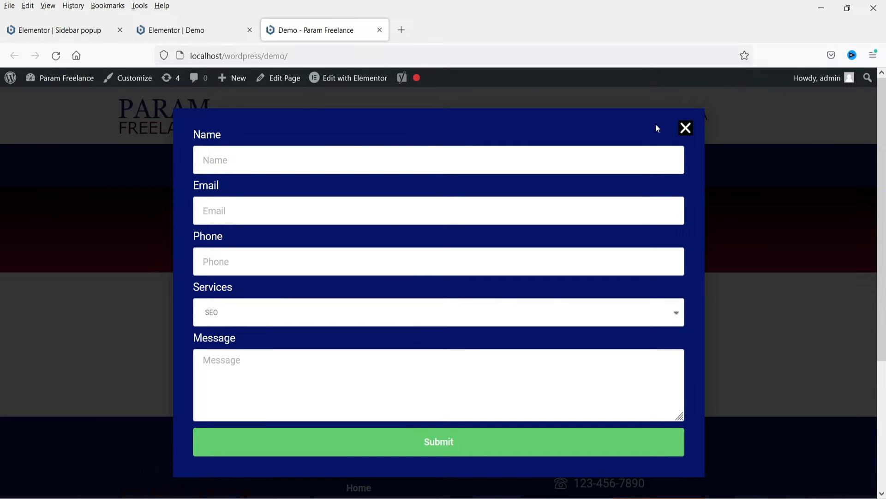
left_click(848, 8)
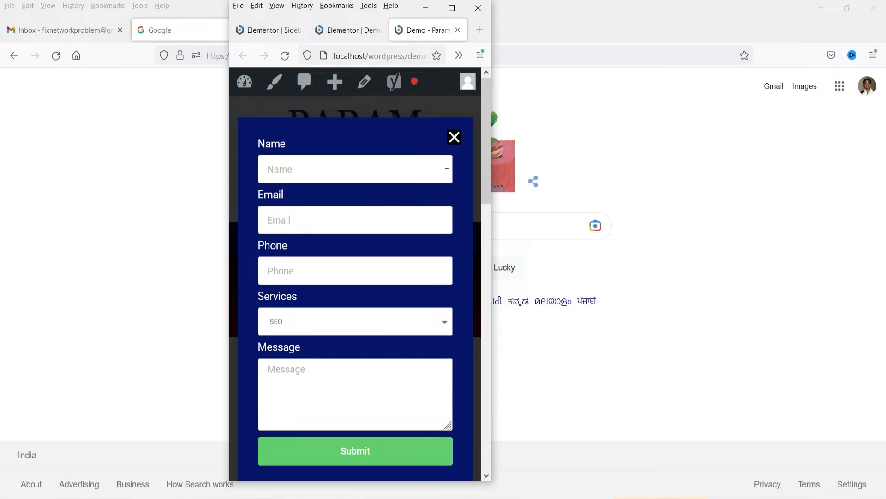
left_click(455, 141)
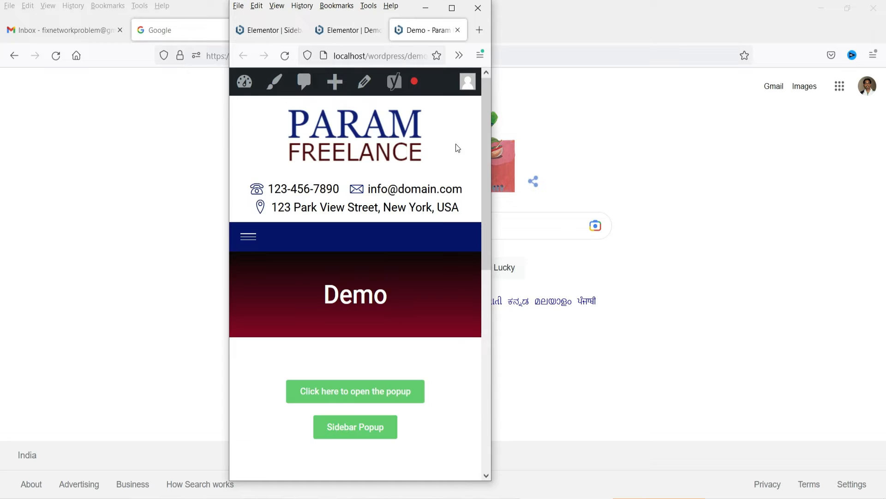
left_click(452, 8)
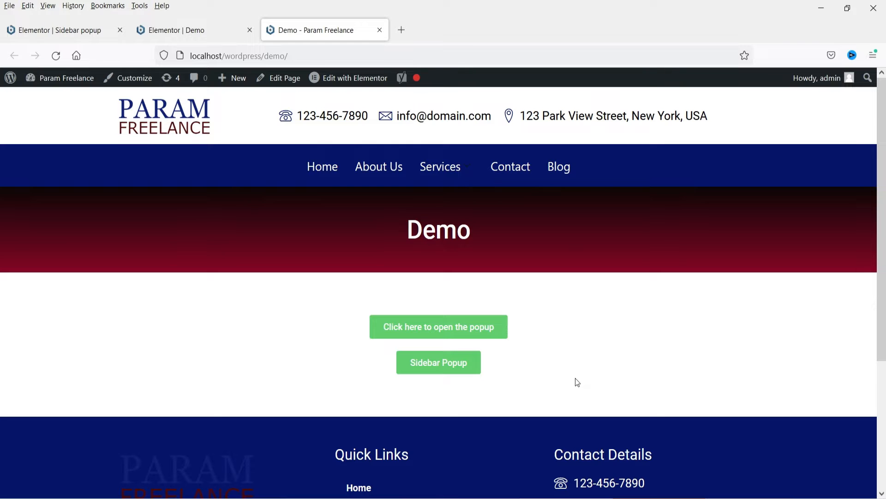
- Check the Sidebar Popup on the Demo page in both the full-size and the narrow window
left_click(431, 360)
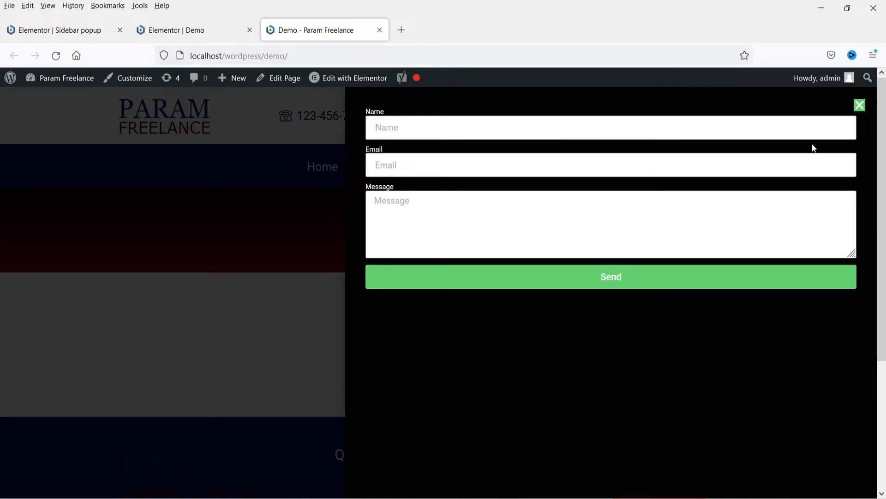
left_click(860, 106)
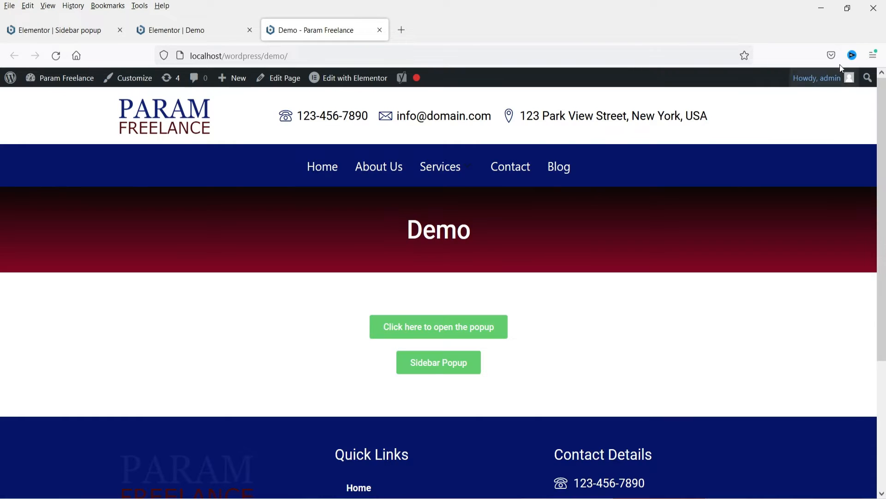
left_click(849, 10)
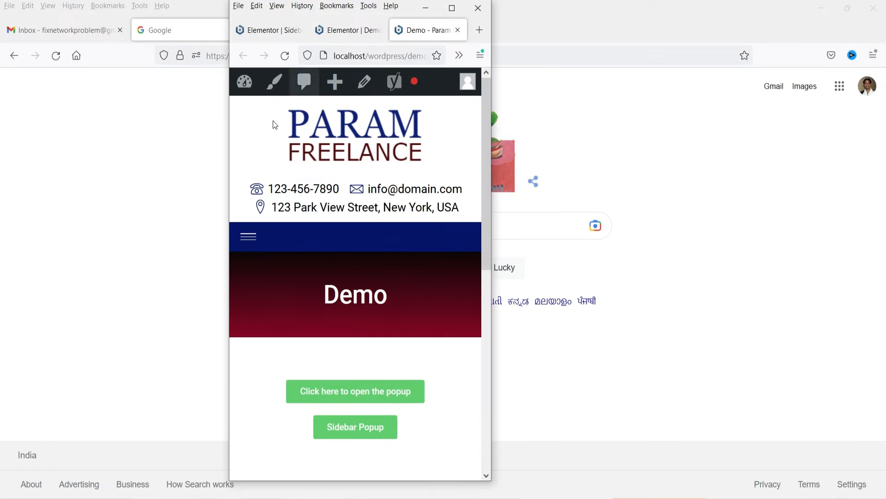
left_click(349, 427)
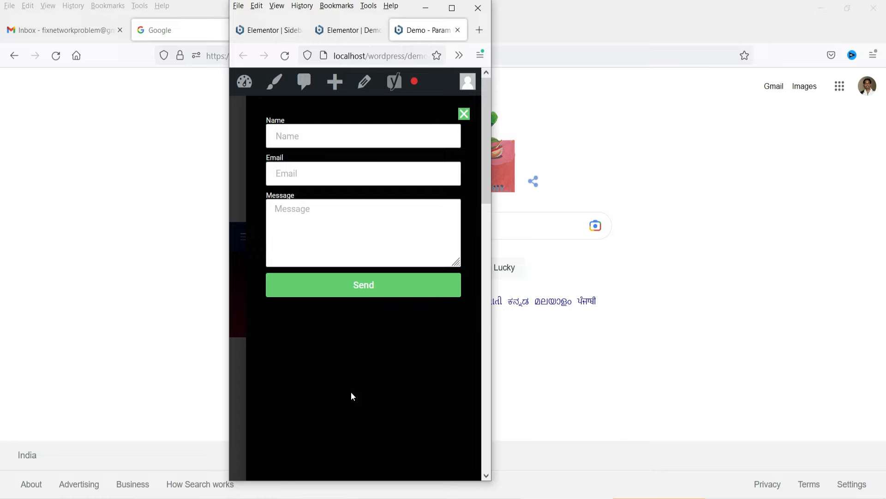
left_click(465, 113)
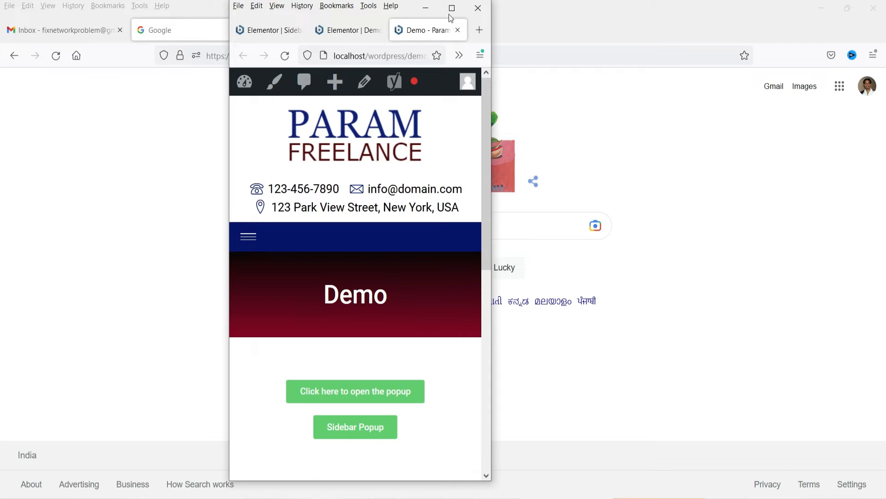
left_click(452, 8)
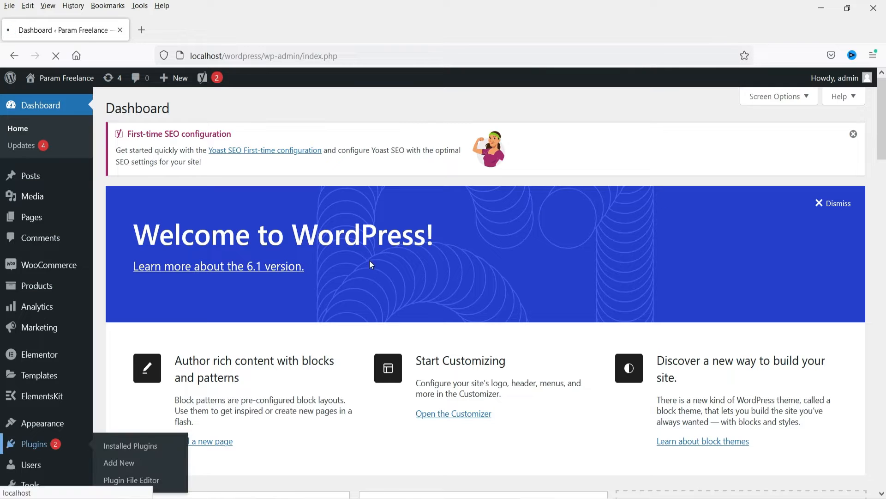
- Review the installed WordPress plugins, including Elementor and Elementor Pro
left_click(34, 444)
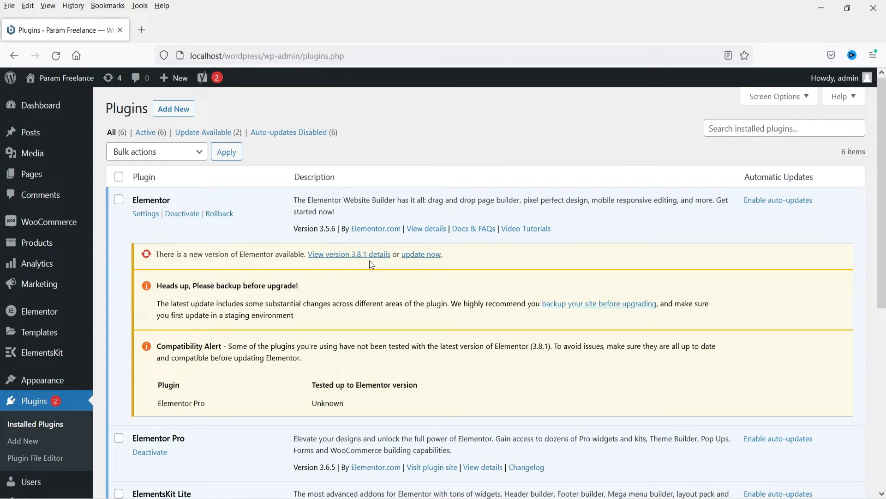
scroll(369, 260, "down", 3)
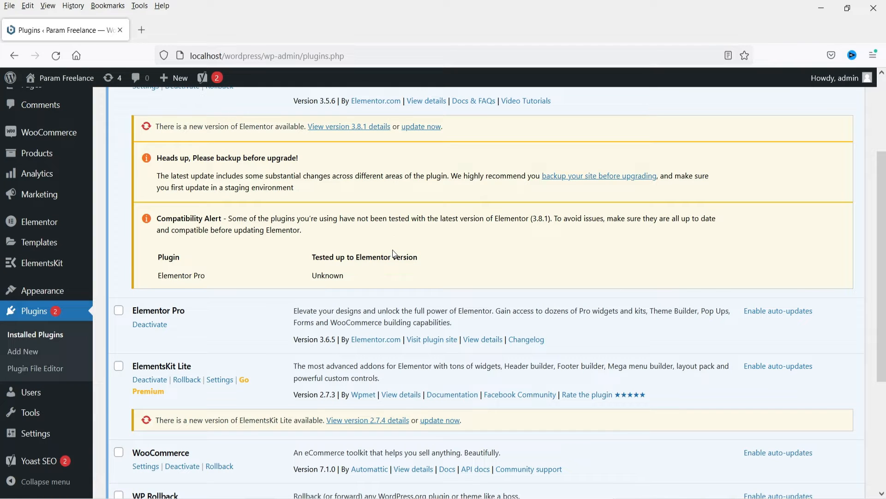
- Go to the Elementor popup templates and start a new template of type Popup
mouse_move(43, 247)
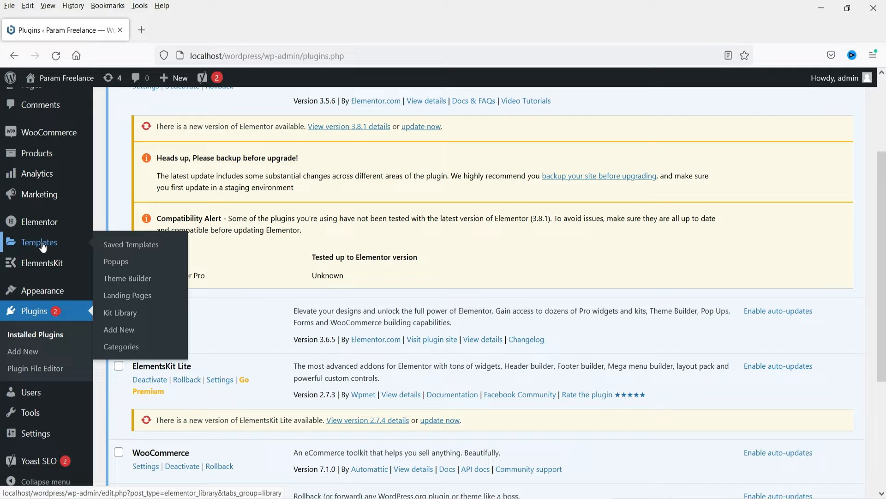
mouse_move(42, 225)
left_click(123, 263)
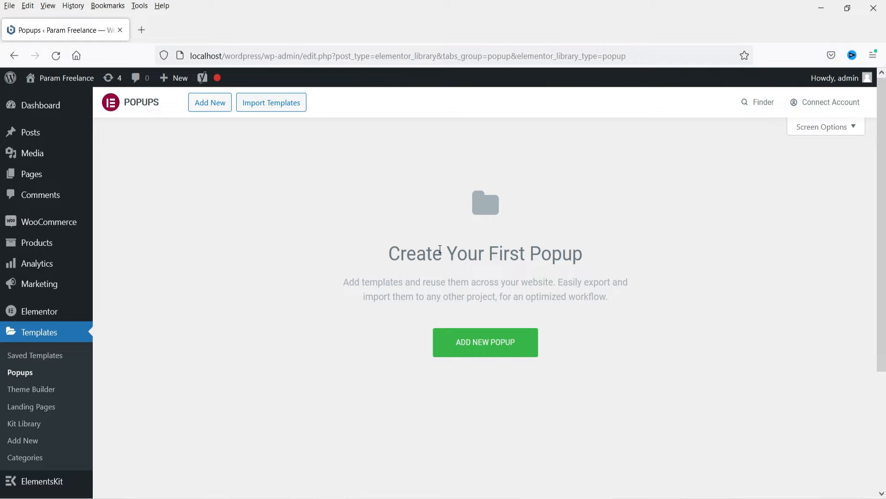
left_click(496, 351)
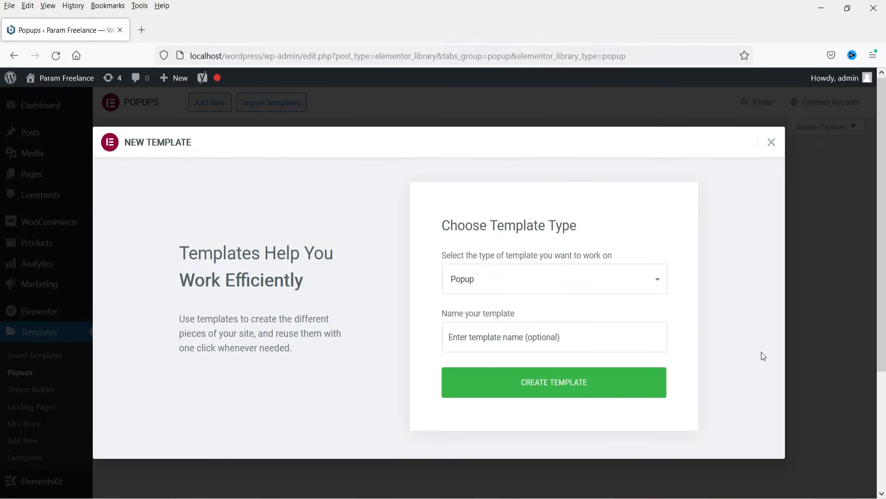
left_click(526, 286)
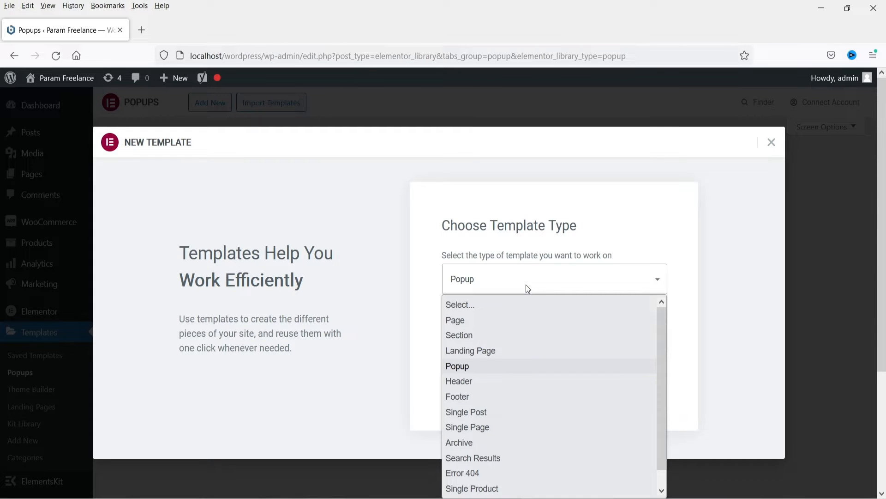
left_click(489, 365)
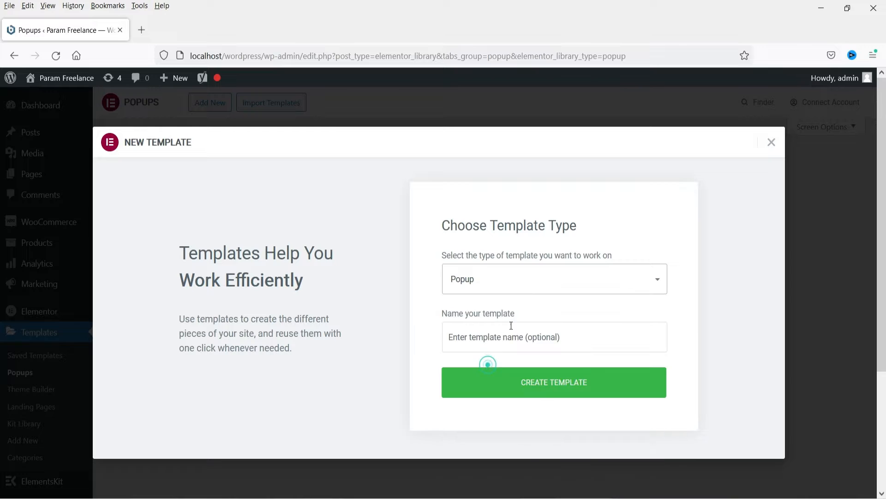
- Name the new popup template "Contact Form popup" and create it
left_click(465, 332)
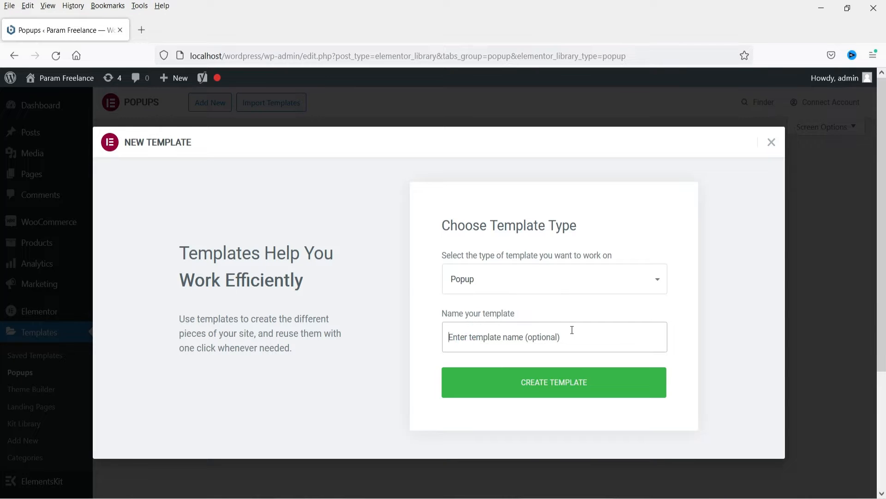
type("COntact")
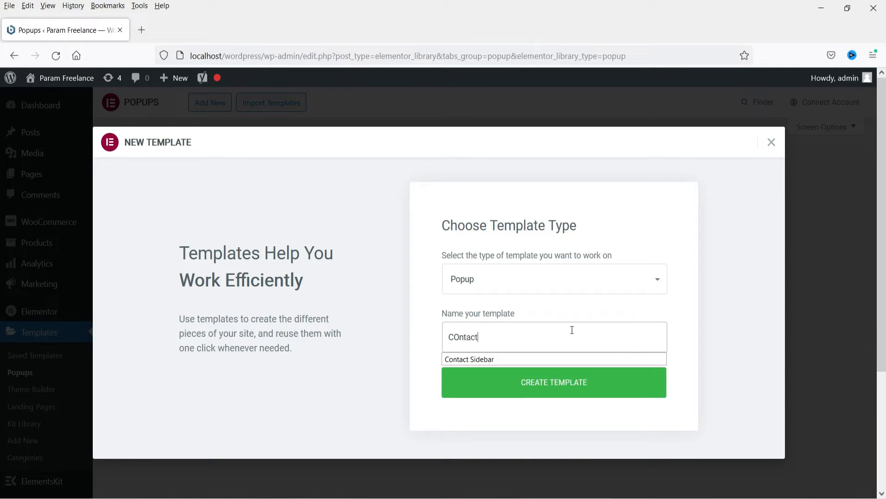
key("BackSpace")
key("BackSpace")
key("BackSpace")
key("BackSpace")
key("BackSpace")
key("BackSpace")
key("BackSpace")
type("COntact")
key("BackSpace")
key("BackSpace")
key("BackSpace")
key("BackSpace")
key("BackSpace")
key("BackSpace")
type("ontact FOrm popup")
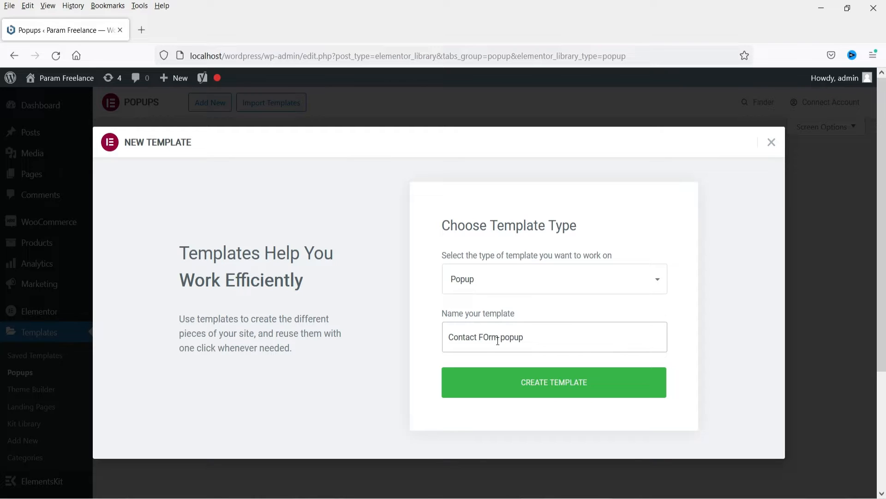
left_click(490, 338)
key("BackSpace")
type("o")
left_click(553, 334)
left_click(559, 390)
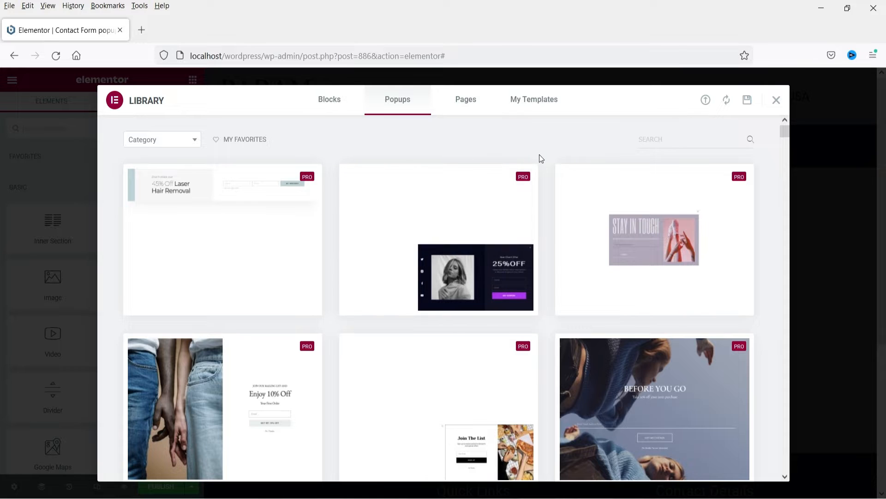
- Dismiss the template library and set the popup's width to 90 VW in the popup settings
left_click(777, 100)
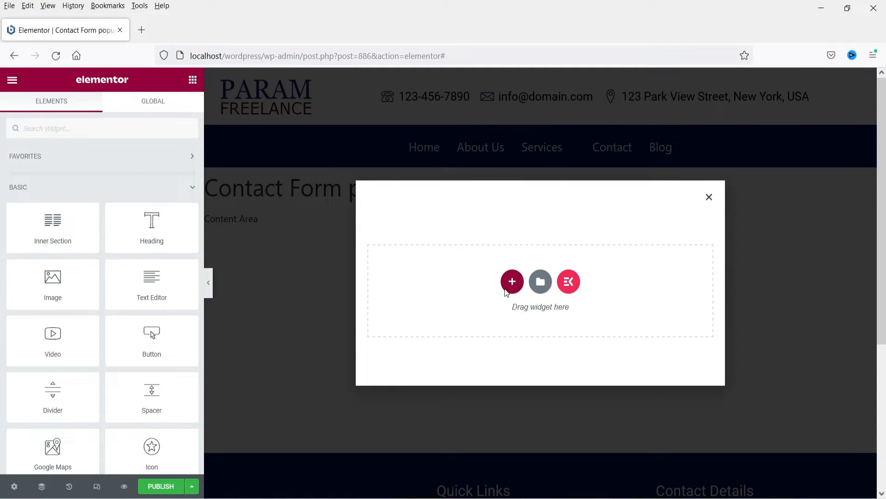
left_click(16, 488)
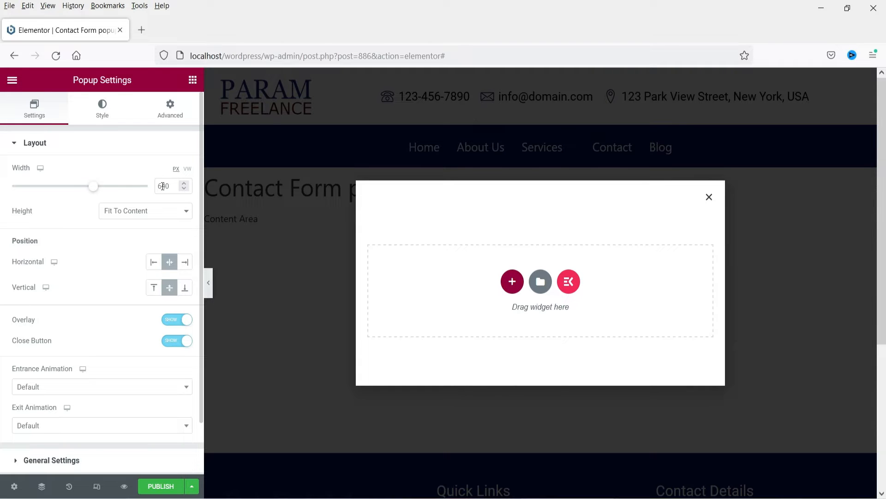
left_click(187, 169)
left_click(164, 185)
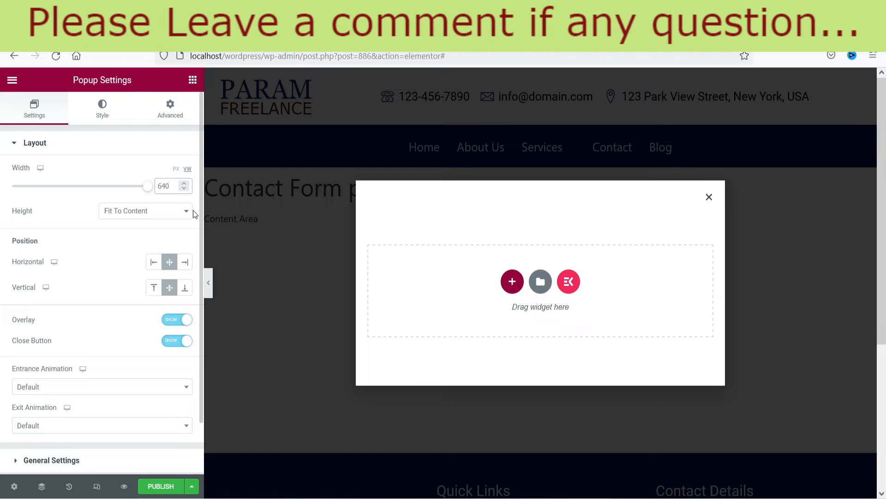
key("ctrl+a")
type("90")
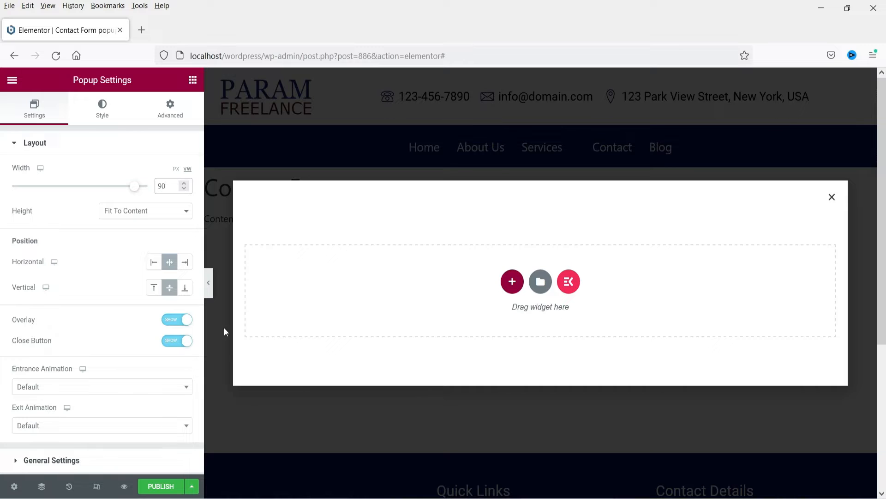
- Preview the popup across the full page, and reduce its width to 60 VW
left_click(209, 282)
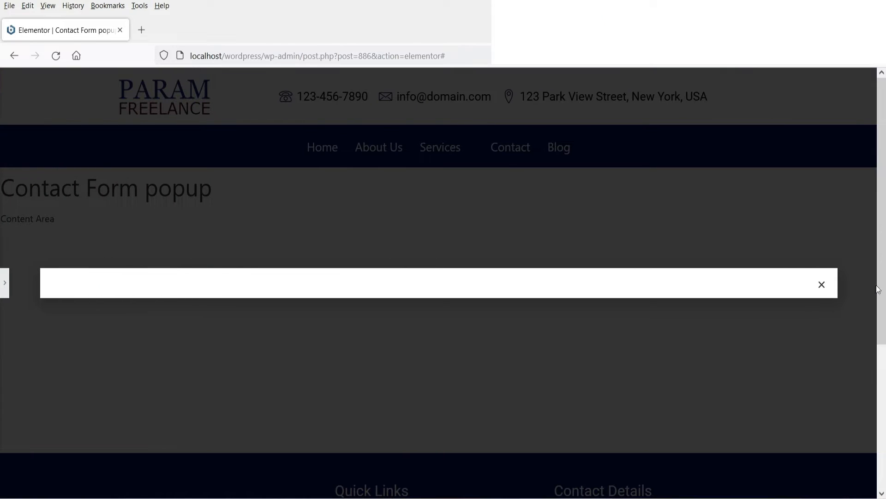
left_click(6, 286)
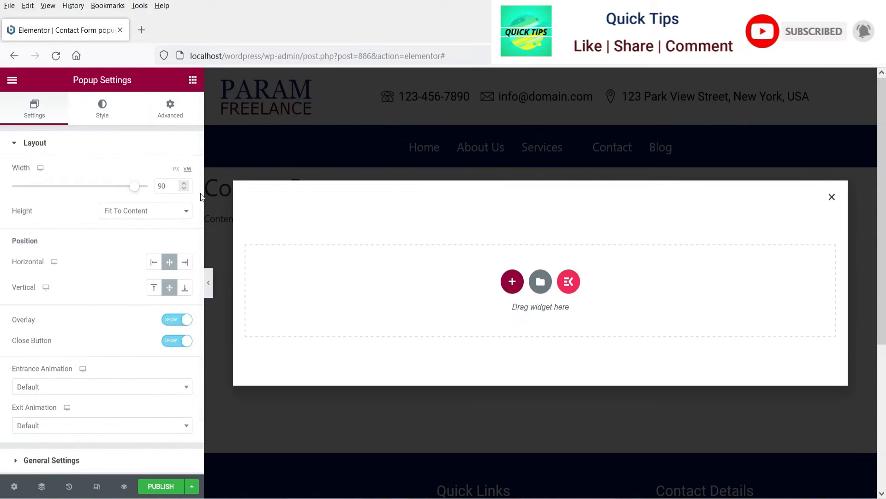
left_click_drag(162, 186, 158, 186)
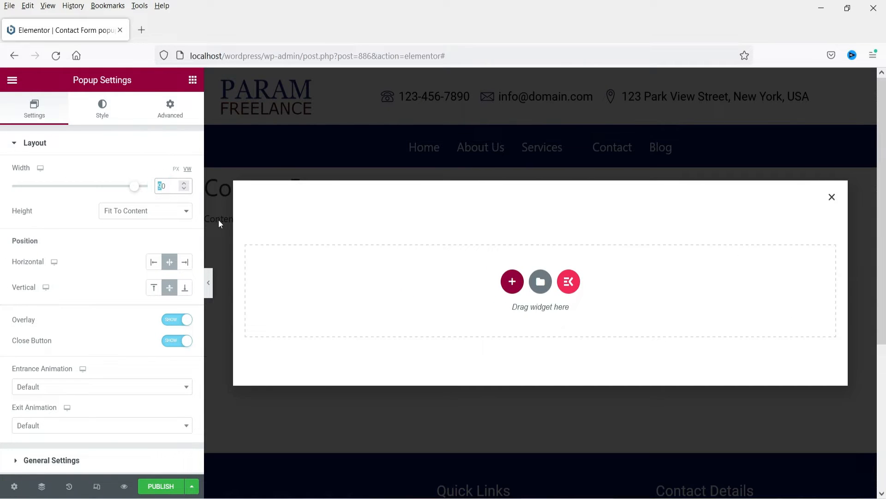
type("6")
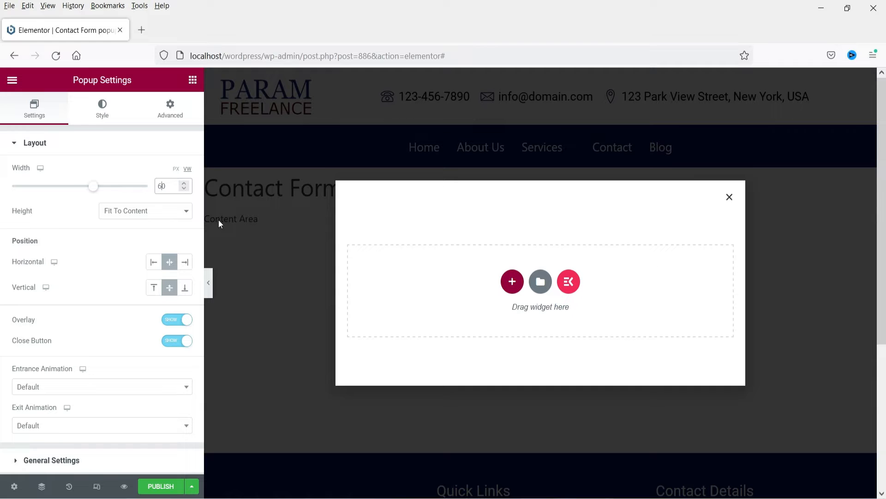
- Try the Fit To Screen and Custom heights for the popup, and return the height to Fit To Content
left_click(125, 208)
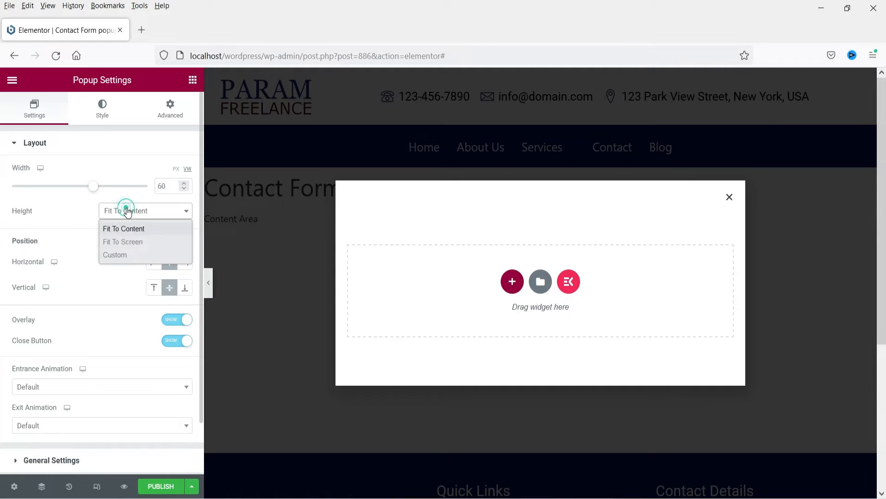
left_click(135, 242)
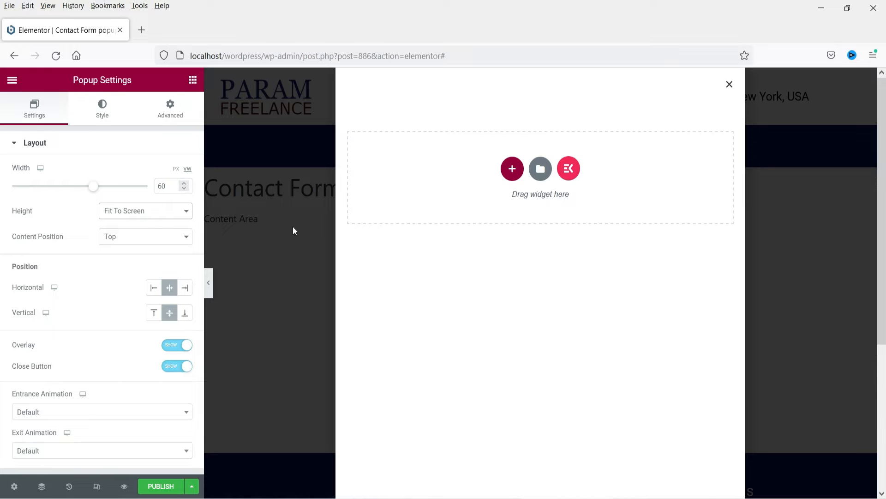
left_click(147, 211)
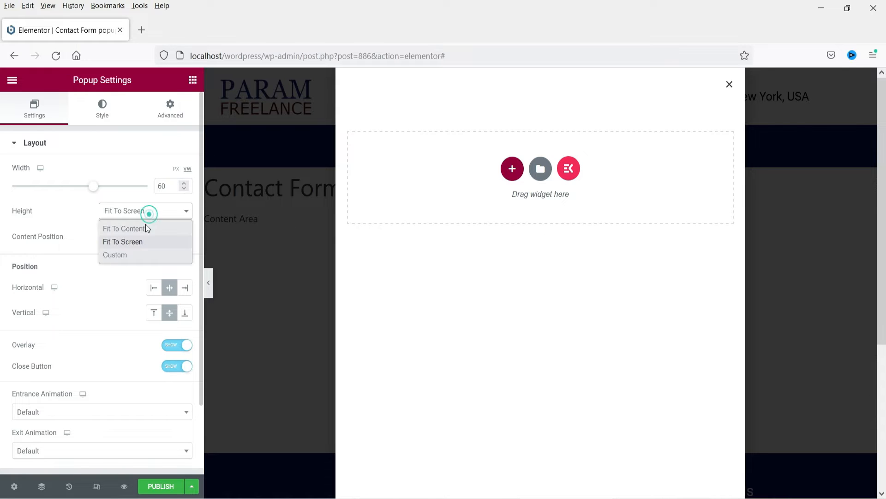
left_click(134, 254)
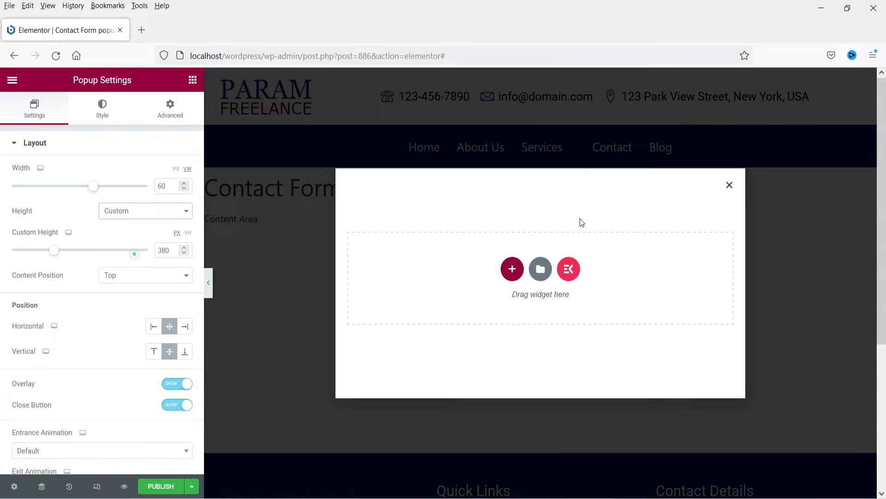
left_click(166, 211)
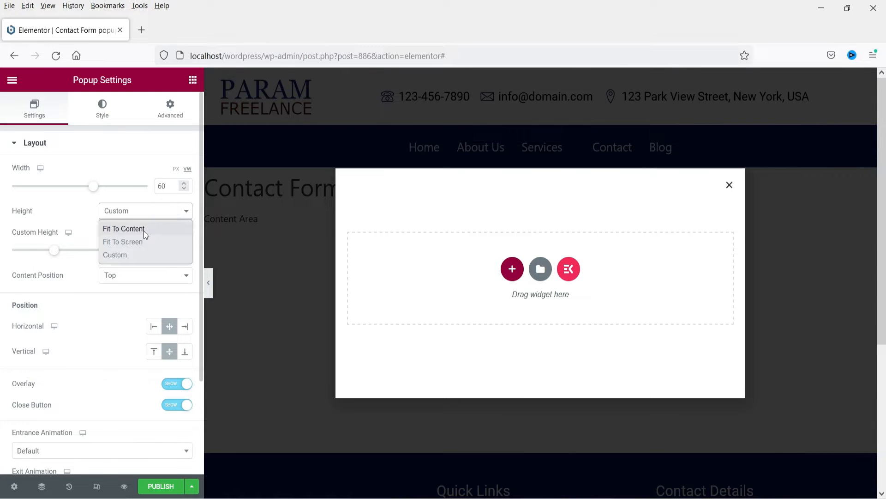
left_click(143, 230)
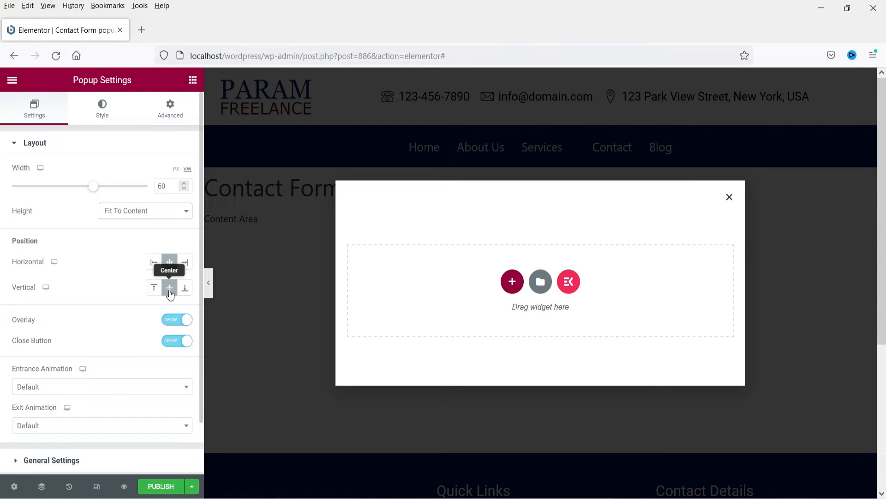
- Try the Right horizontal position and the Bottom and Top vertical positions for the popup, and return both settings to Center
left_click(185, 262)
left_click(154, 262)
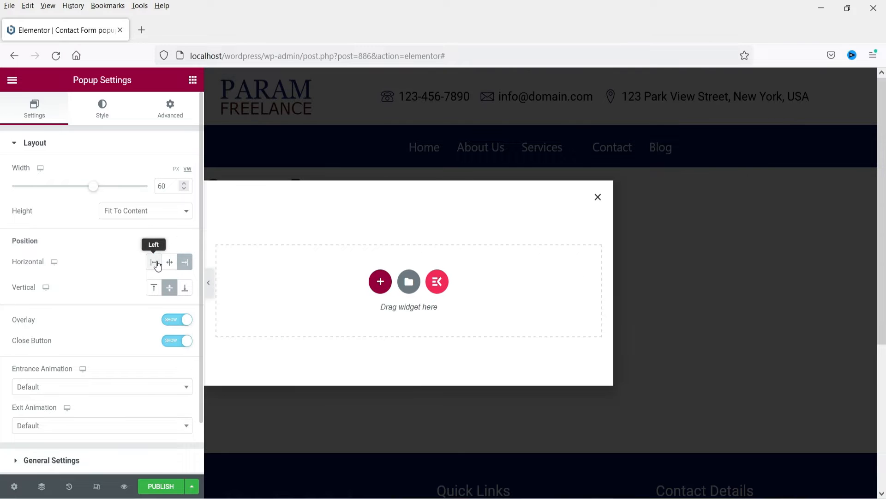
left_click(169, 263)
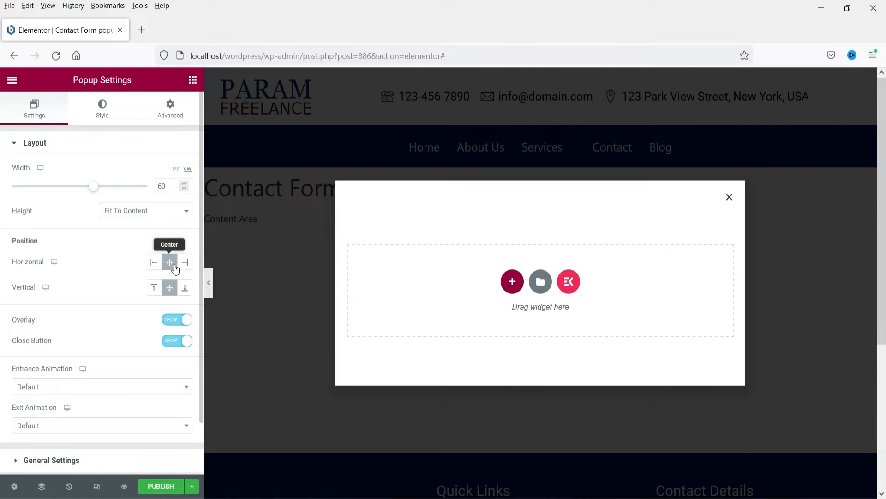
left_click(185, 287)
left_click(169, 288)
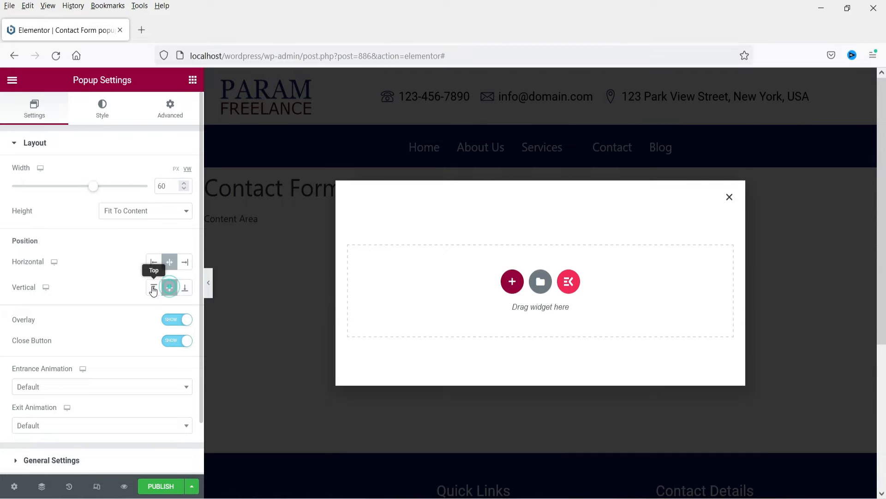
left_click(154, 288)
left_click(170, 288)
- Set the popup's entrance animation to Zoom In
scroll(95, 340, "down", 2)
left_click(50, 327)
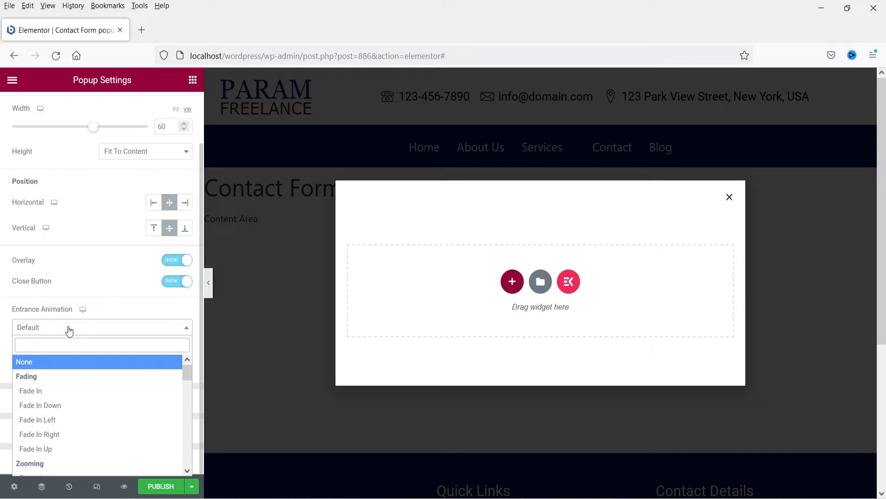
scroll(95, 401, "down", 3)
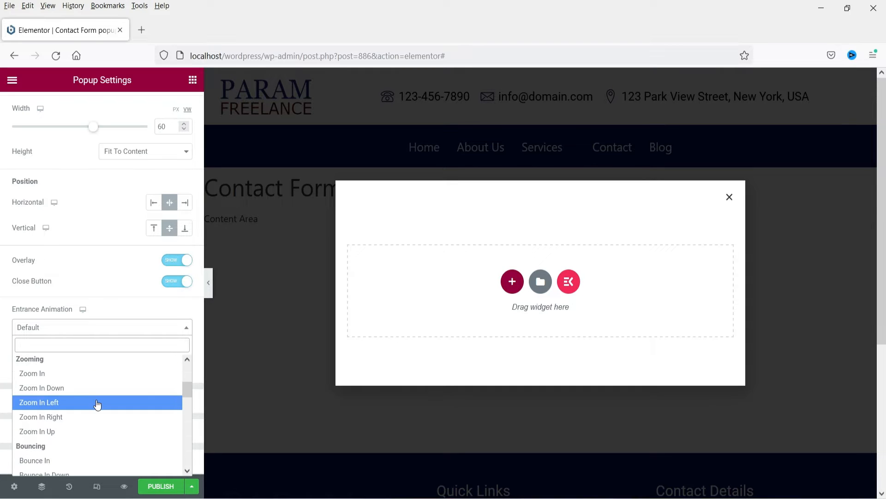
left_click(88, 374)
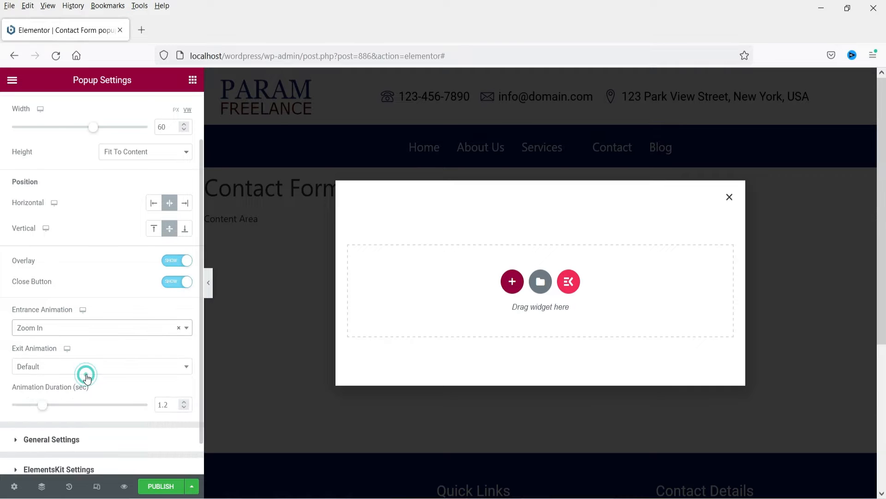
- Set the popup's entrance animation to Fade In Up and its exit animation to Fade Out Down
left_click(89, 327)
scroll(103, 393, "down", 5)
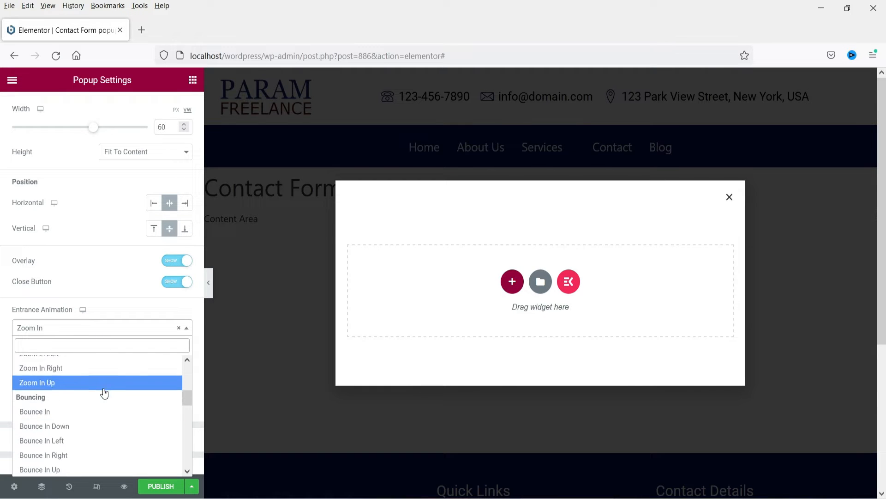
scroll(101, 396, "down", 3)
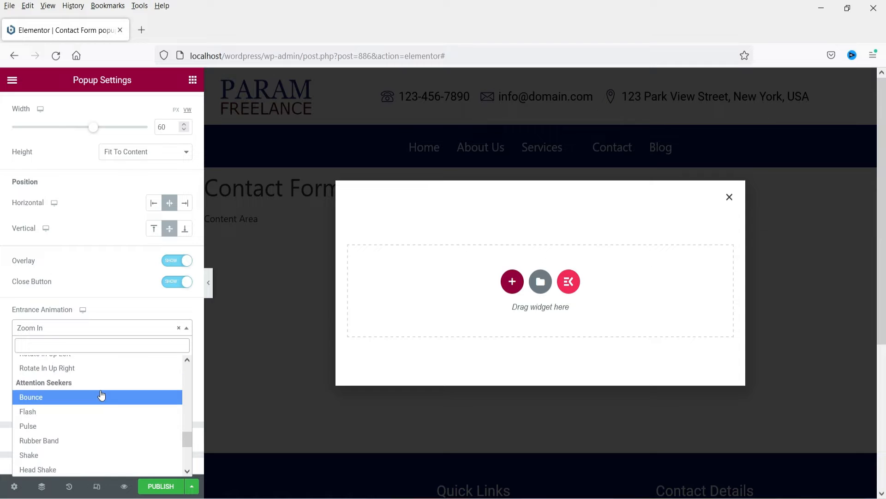
scroll(102, 395, "down", 3)
scroll(102, 395, "up", 15)
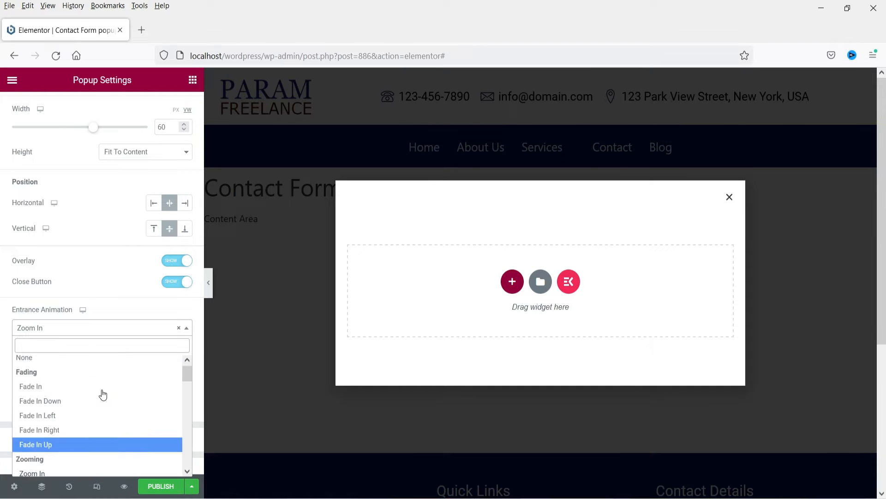
left_click(67, 456)
left_click(86, 366)
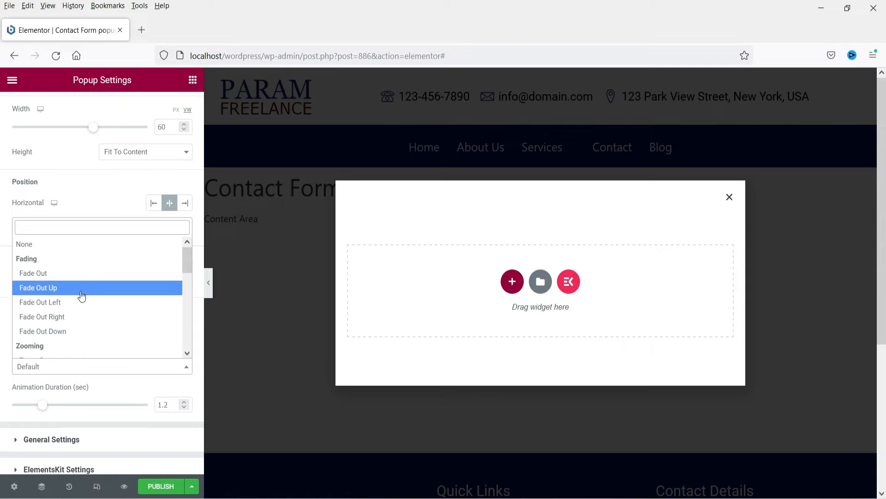
left_click(87, 332)
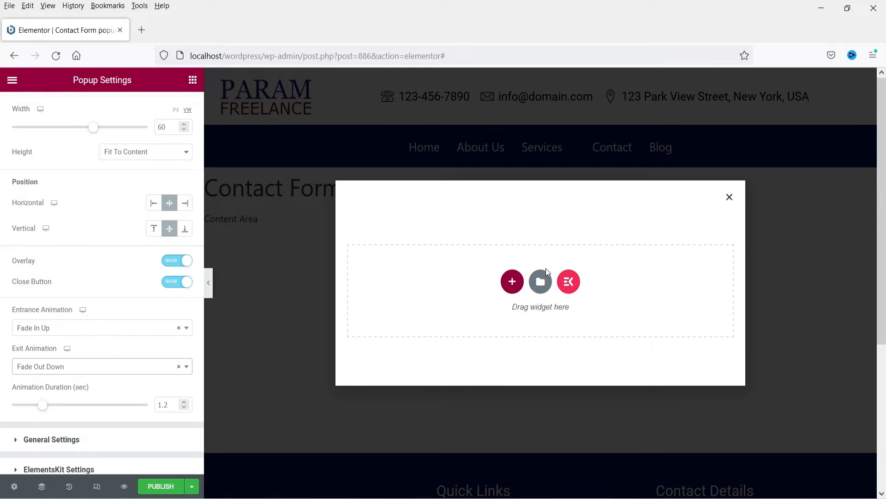
- Give the popup a classic background in the global dark blue color
scroll(90, 129, "up", 2)
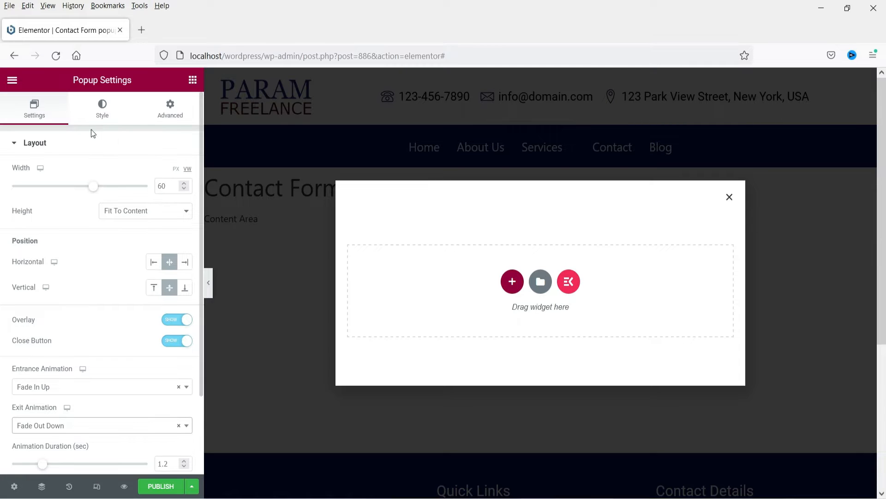
left_click(102, 116)
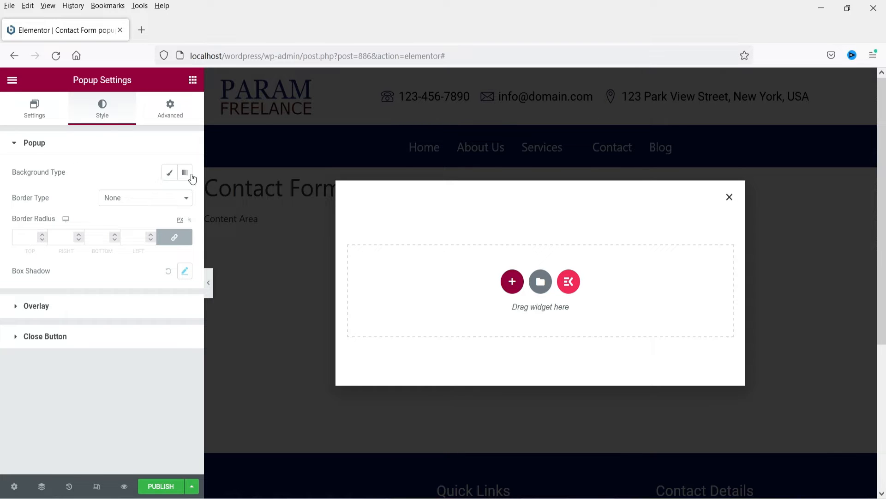
left_click(166, 173)
left_click(169, 198)
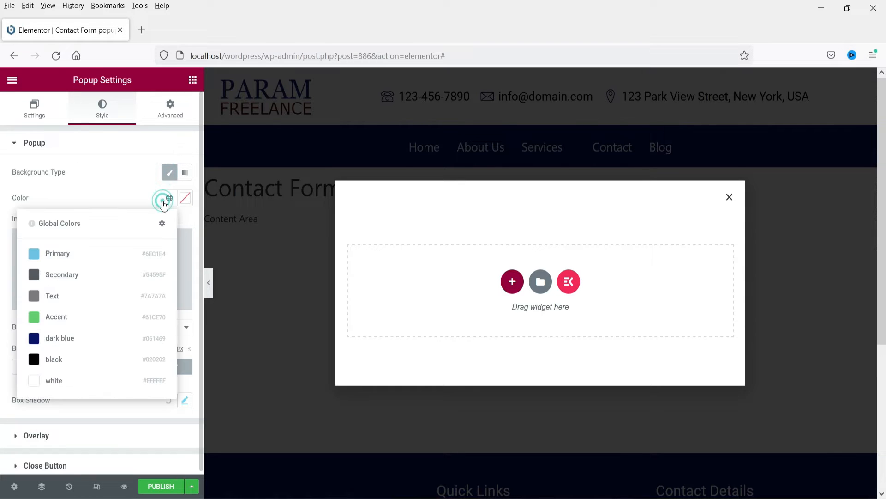
left_click(70, 341)
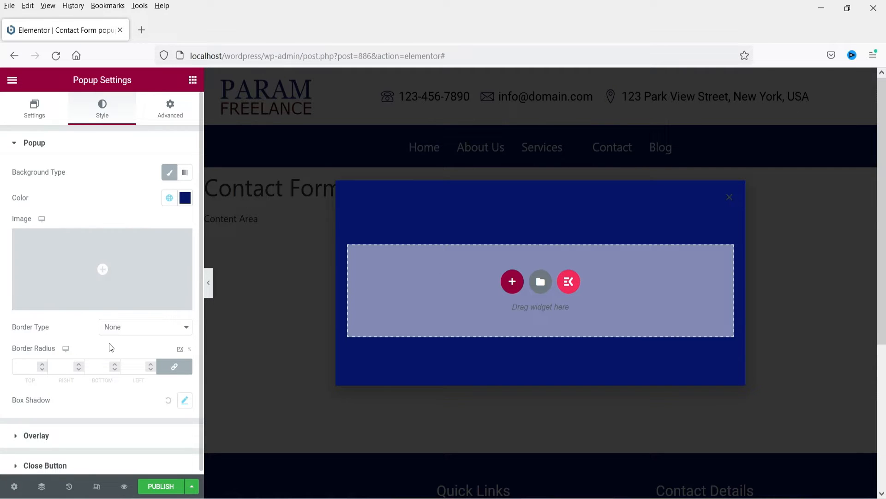
left_click(135, 328)
left_click(135, 327)
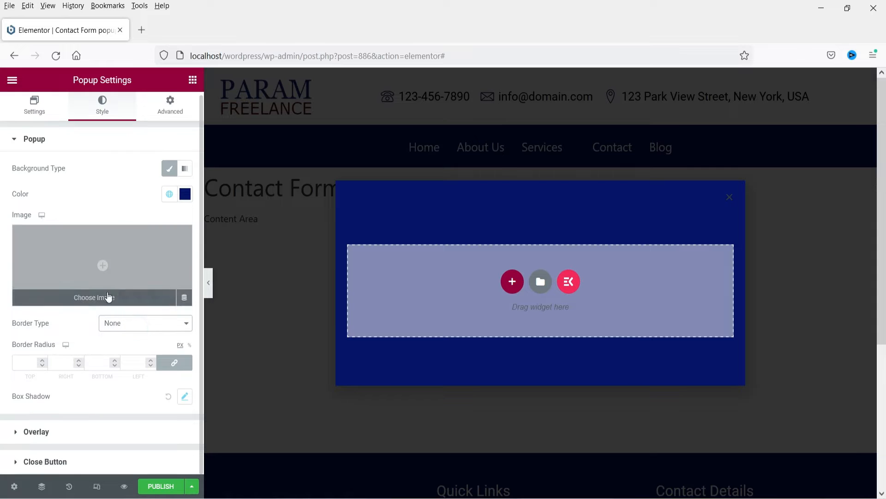
left_click(46, 436)
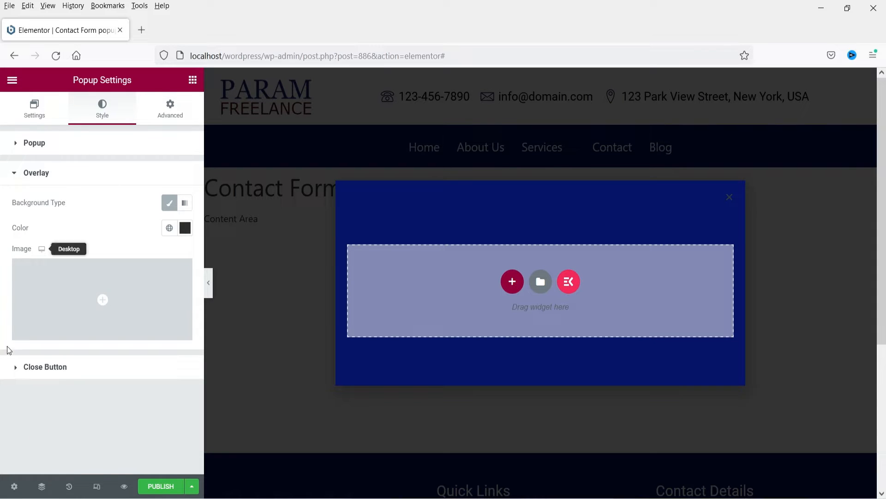
- Style the popup's close button with the global white color, size 25 and a black background
left_click(46, 367)
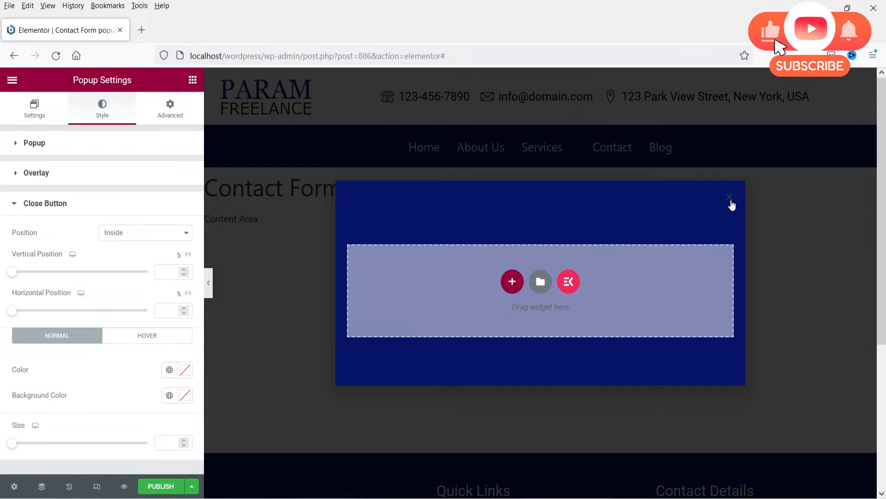
left_click(169, 369)
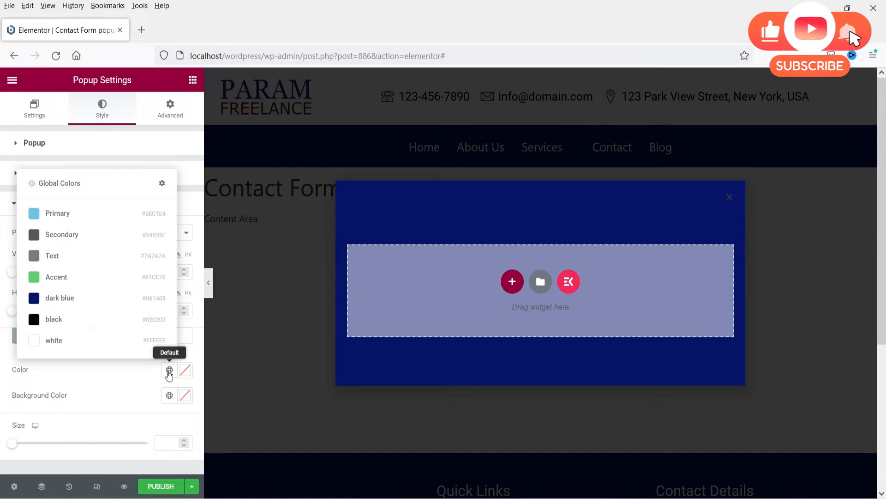
left_click(78, 336)
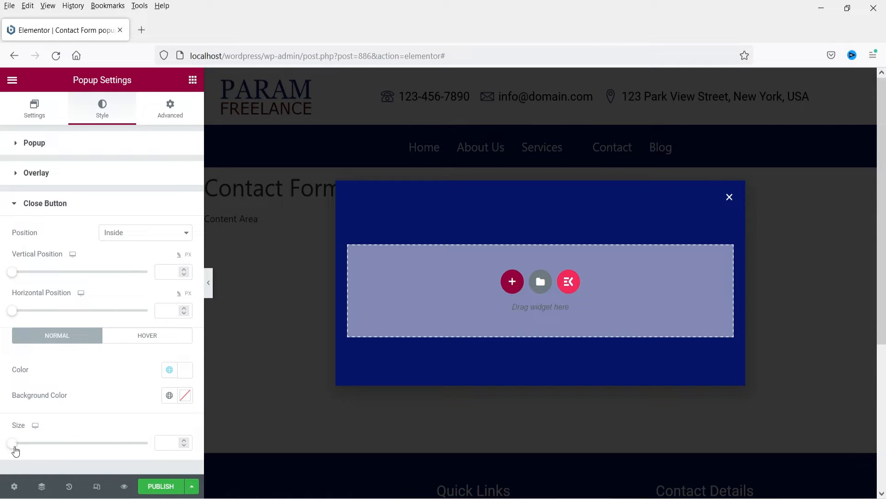
left_click_drag(13, 444, 49, 452)
left_click(169, 395)
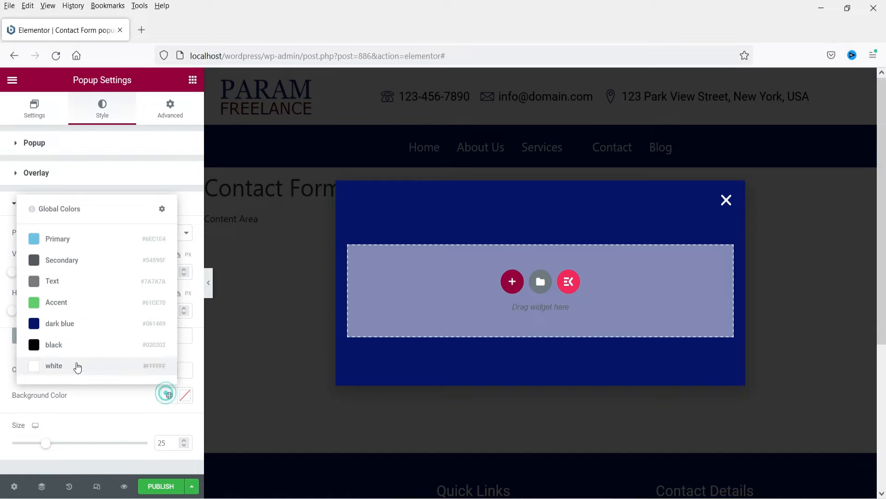
left_click(68, 344)
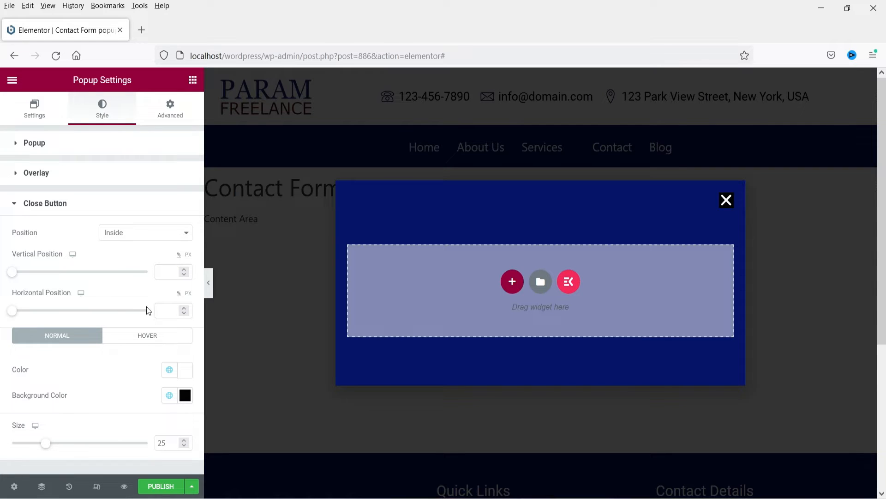
- Add a single-column section to the popup and set its padding to 25 px on all sides
left_click(40, 115)
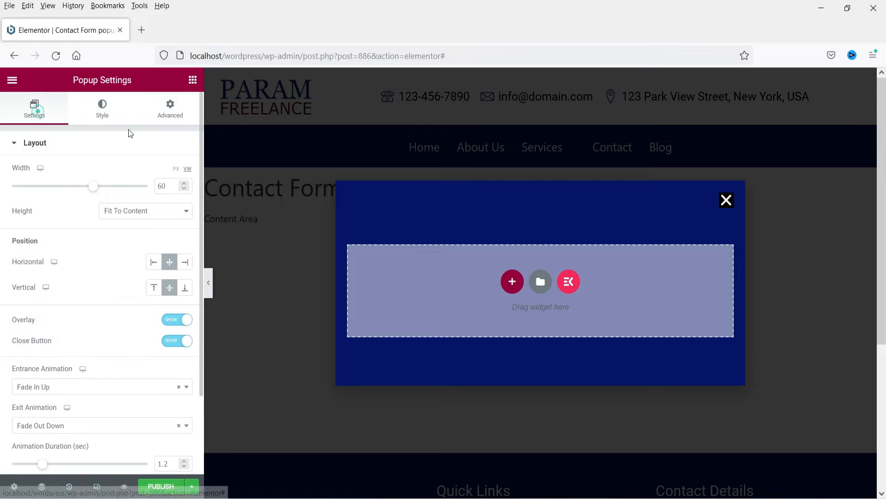
left_click(512, 282)
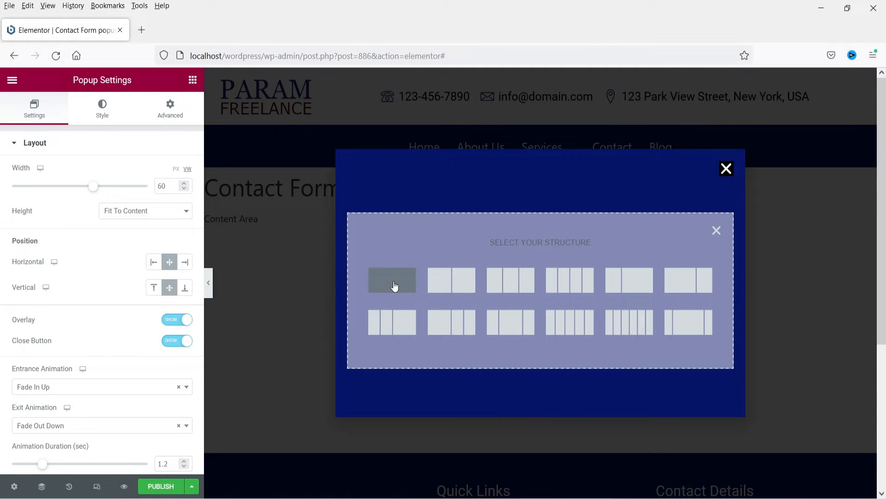
left_click(394, 283)
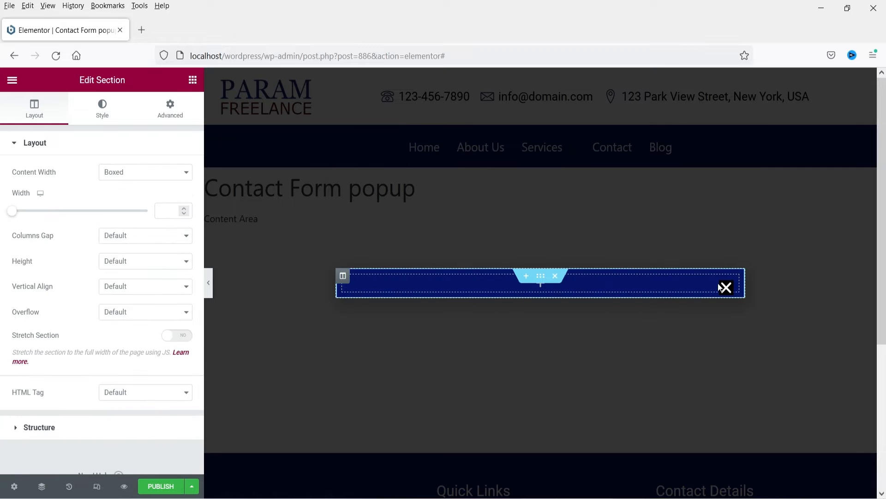
left_click(176, 111)
left_click(33, 234)
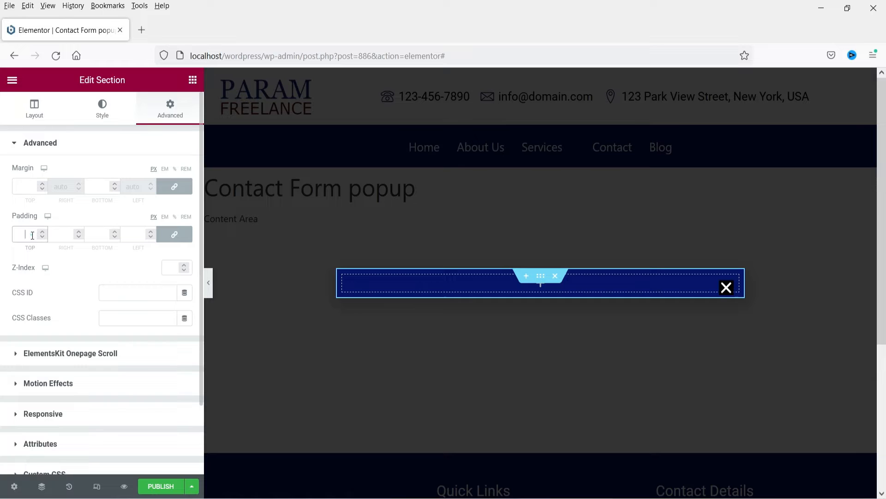
type("25")
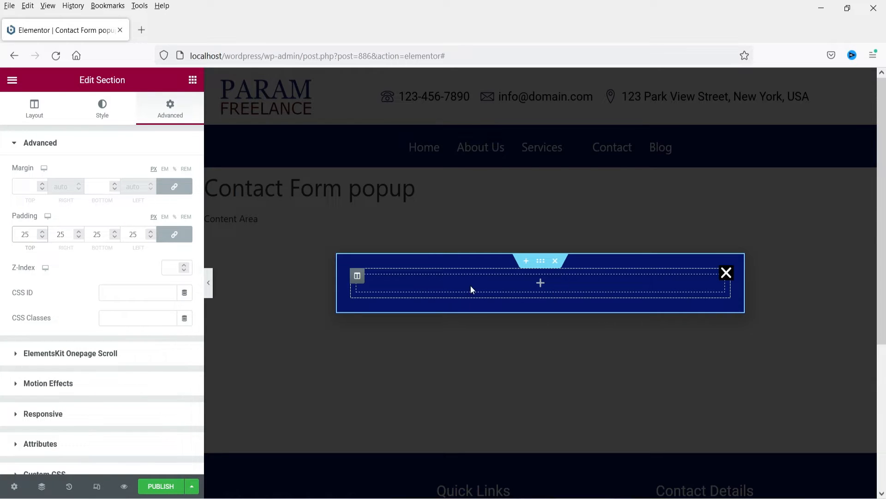
- Search the widgets for "form" and place the Form widget in the popup's empty column
left_click(540, 283)
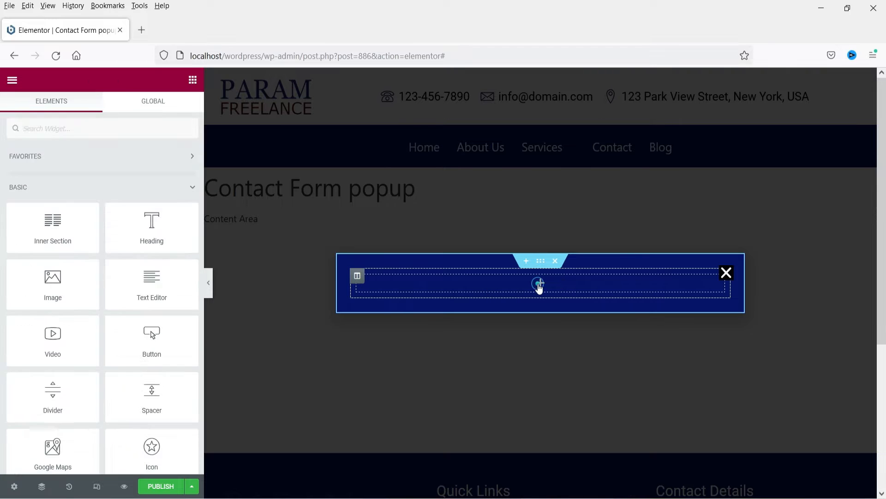
left_click(87, 128)
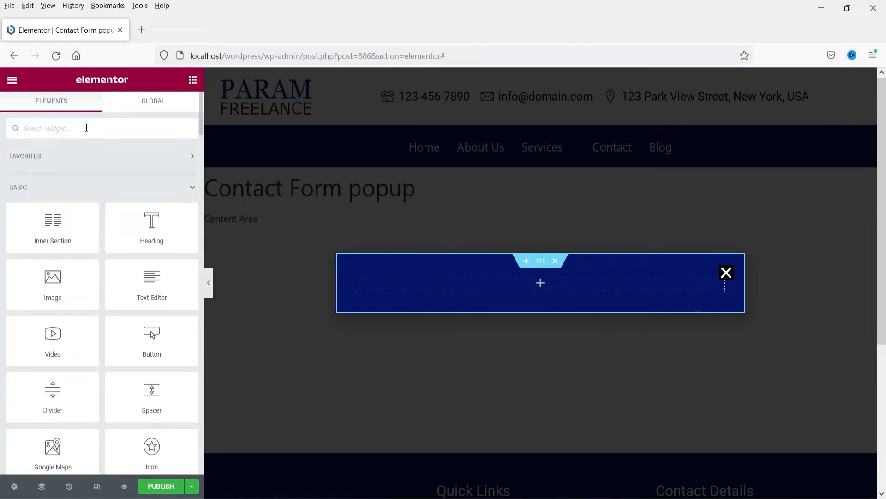
type("form")
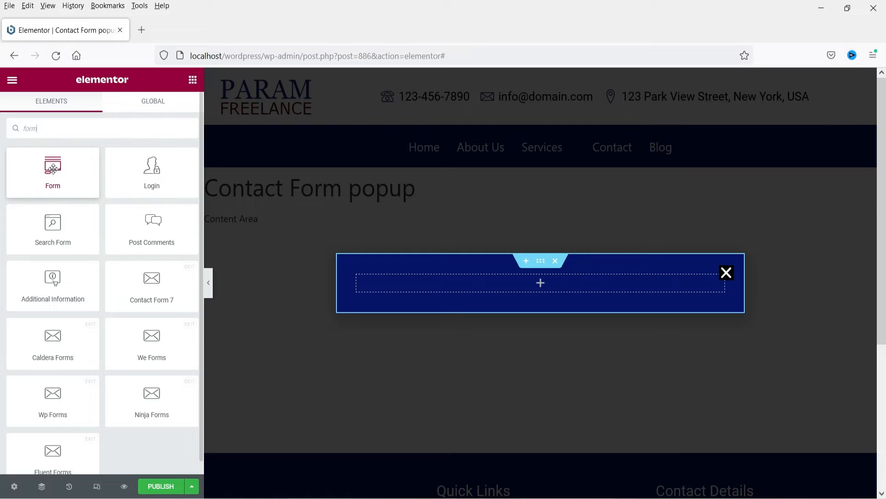
left_click_drag(51, 165, 494, 282)
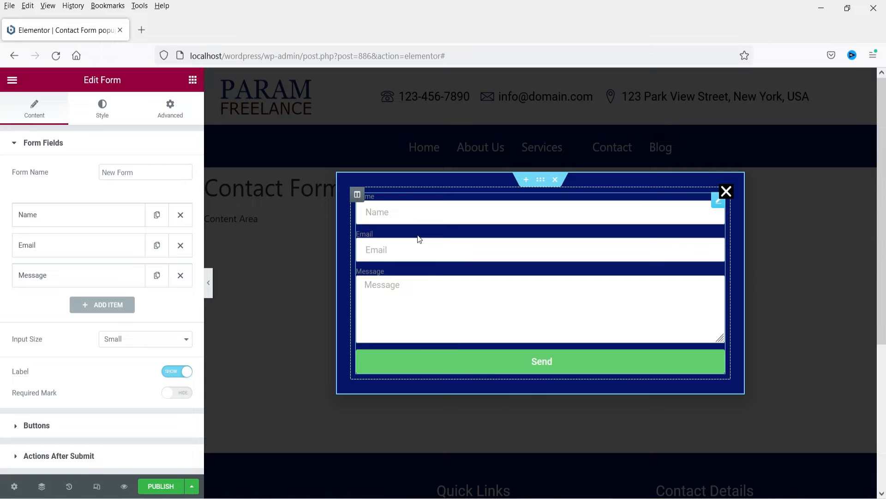
- Duplicate the form's Email field and set the copy's type to Tel
left_click(155, 252)
left_click(85, 280)
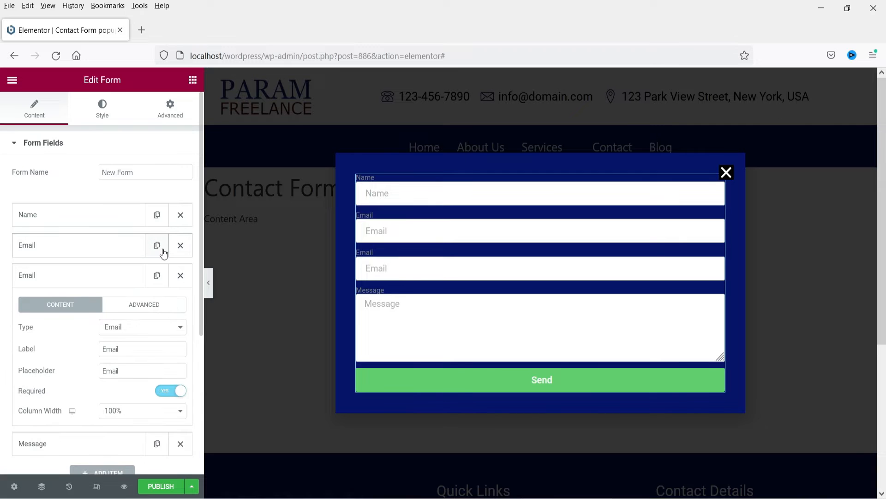
left_click(120, 329)
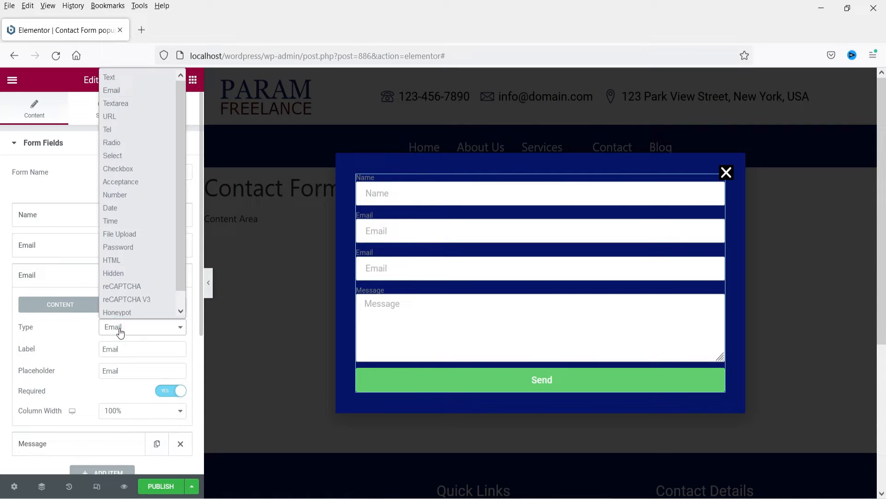
left_click(135, 129)
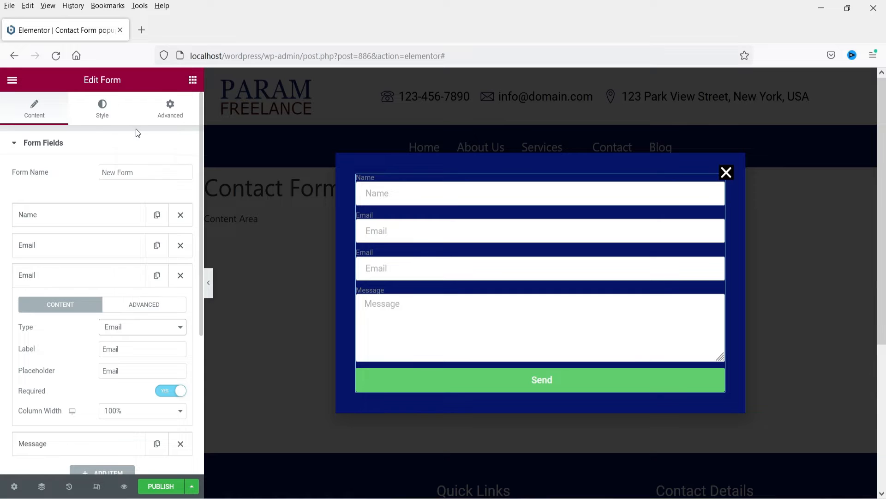
- Set both the label and the placeholder of the form's Tel field to "Phone"
left_click_drag(138, 349, 52, 353)
type("{")
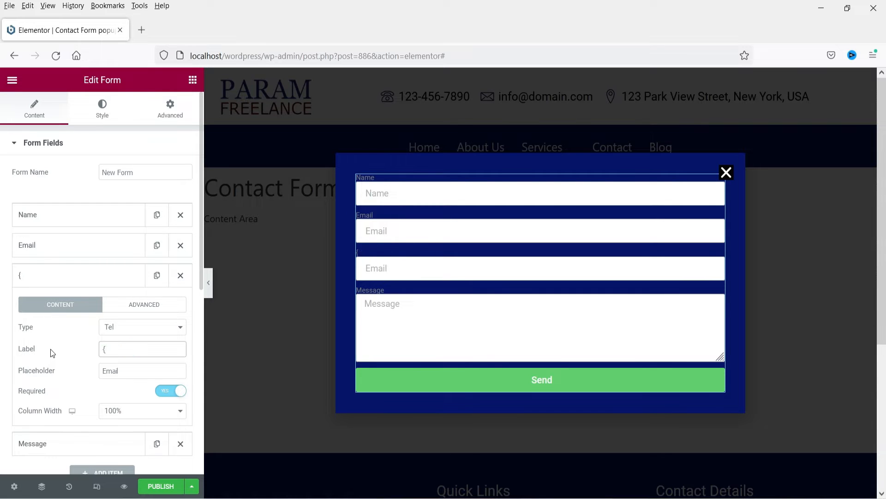
key("BackSpace")
type("Phone")
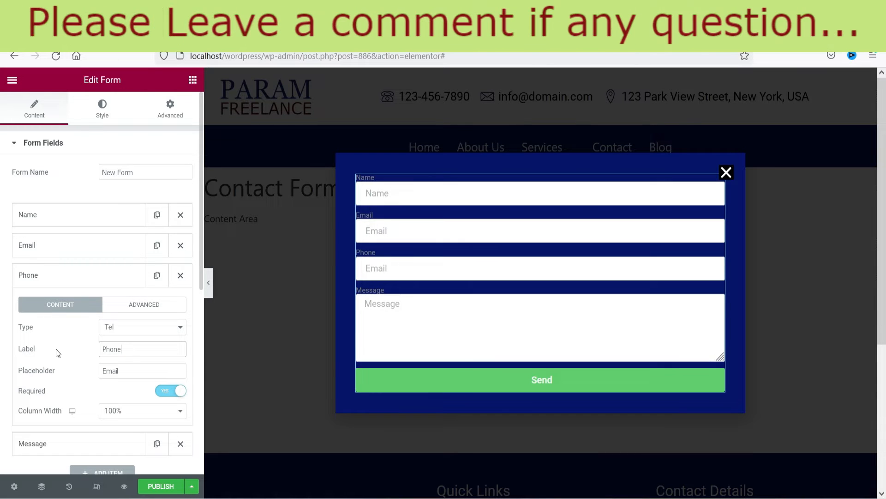
key("ctrl+a")
key("ctrl+c")
left_click_drag(121, 371, 29, 376)
key("ctrl+v")
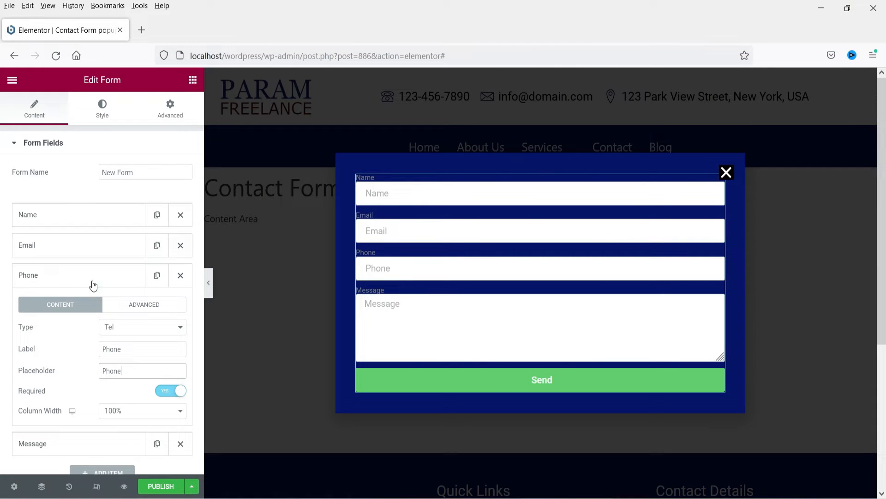
left_click(71, 276)
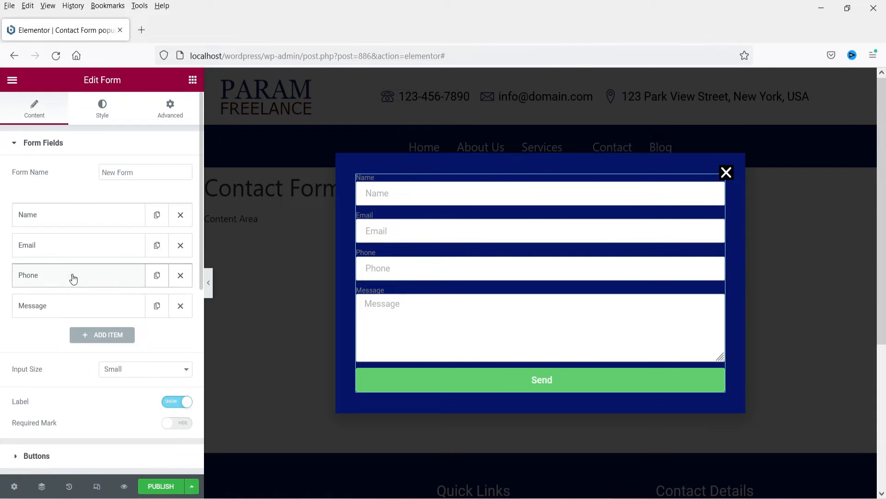
- Hide the form's field labels and add a new form field of type Select
left_click(172, 402)
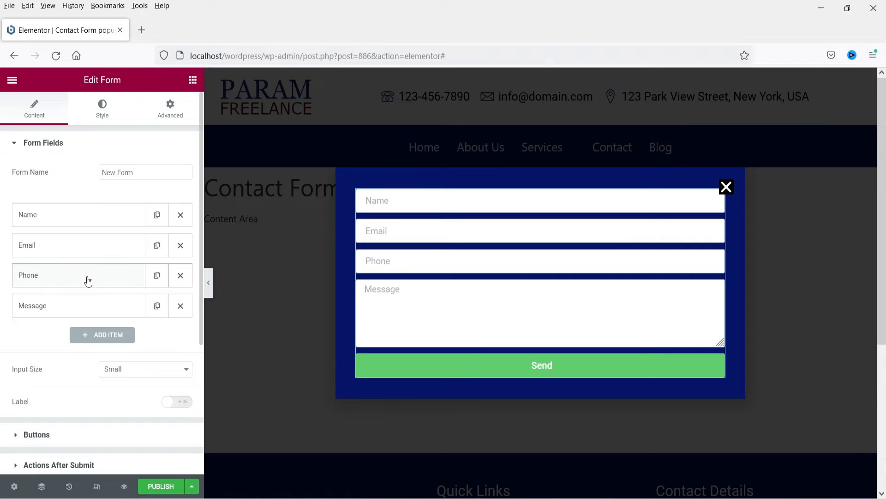
left_click(102, 335)
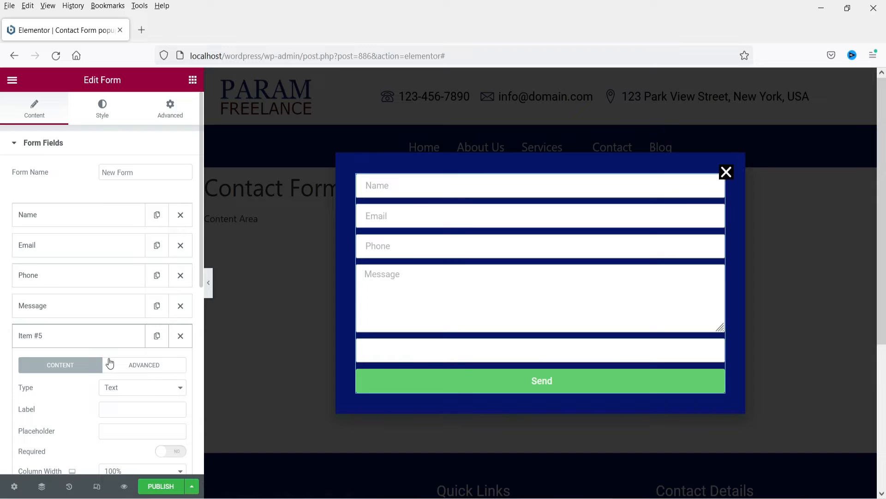
left_click(151, 387)
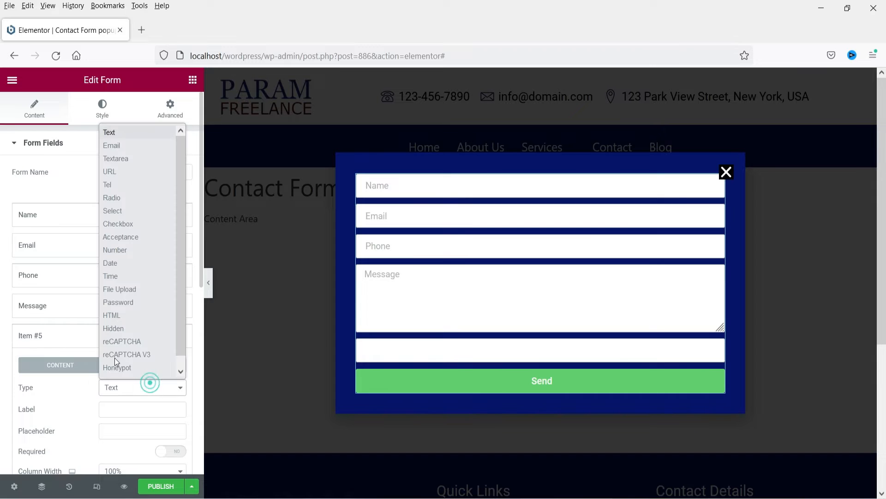
left_click(131, 211)
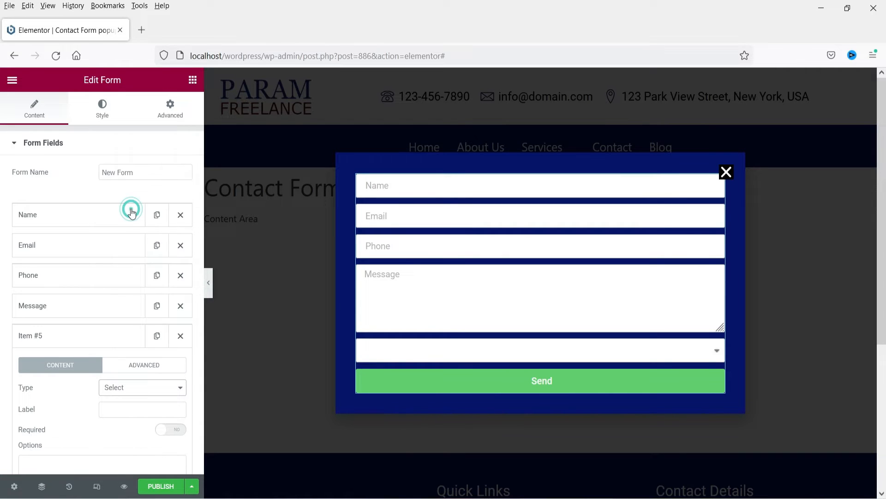
- Give the Select field the options SEO, Website Design, Local SEO and Video Creations, and make it required
scroll(133, 312, "down", 4)
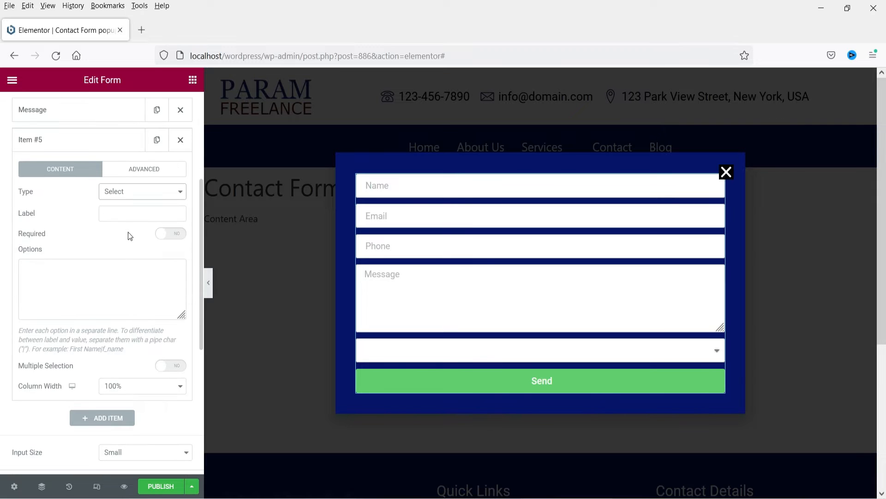
left_click(116, 267)
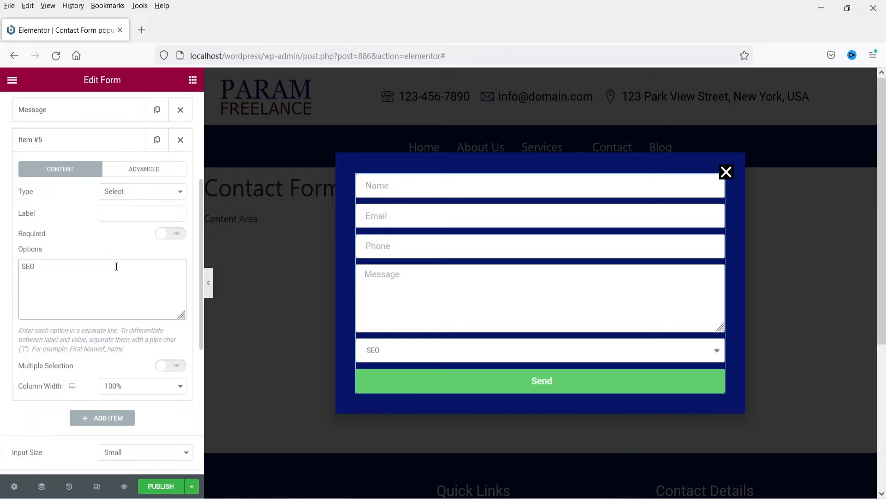
type("SEO")
key("Return")
type("Website Design")
key("Return")
type("Local SEO")
key("Return")
type("Video Creations")
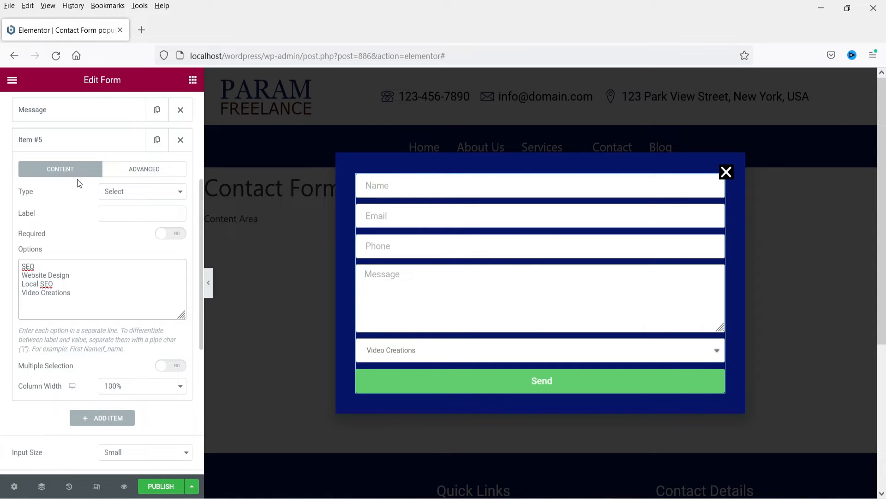
left_click(174, 234)
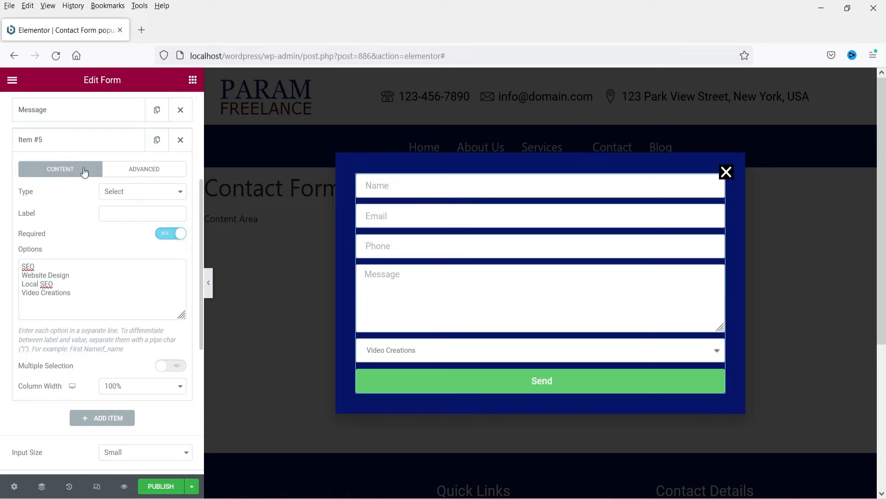
left_click(71, 147)
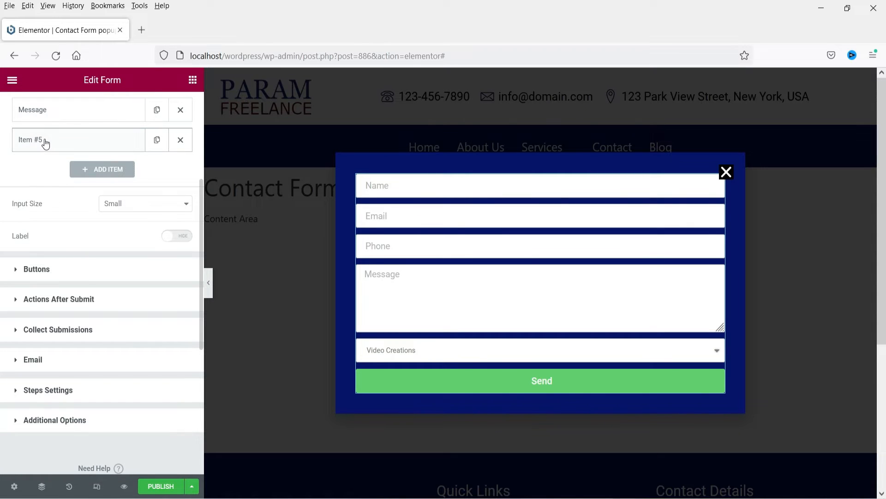
- Move the Select field above the Message field and label it "Services"
left_click_drag(43, 141, 54, 106)
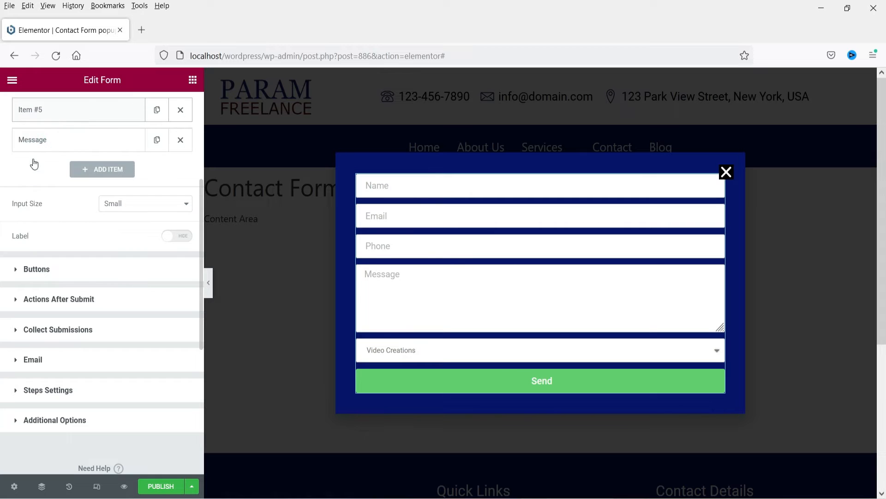
left_click(58, 241)
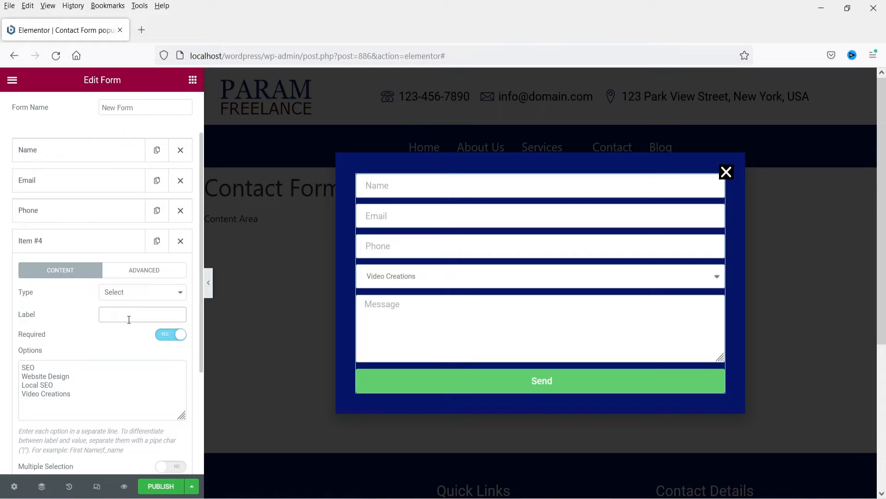
type("Ser")
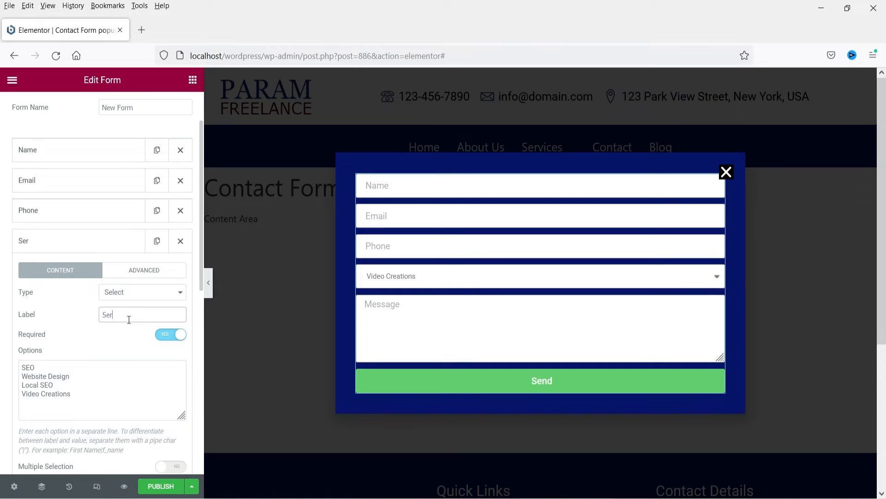
type("vices")
left_click(65, 239)
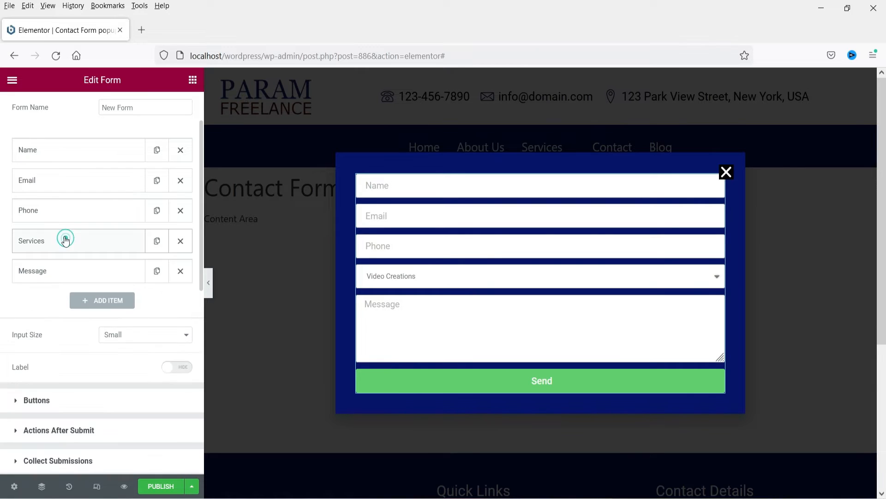
- Show the form's field labels and set the input size to Medium
left_click(184, 368)
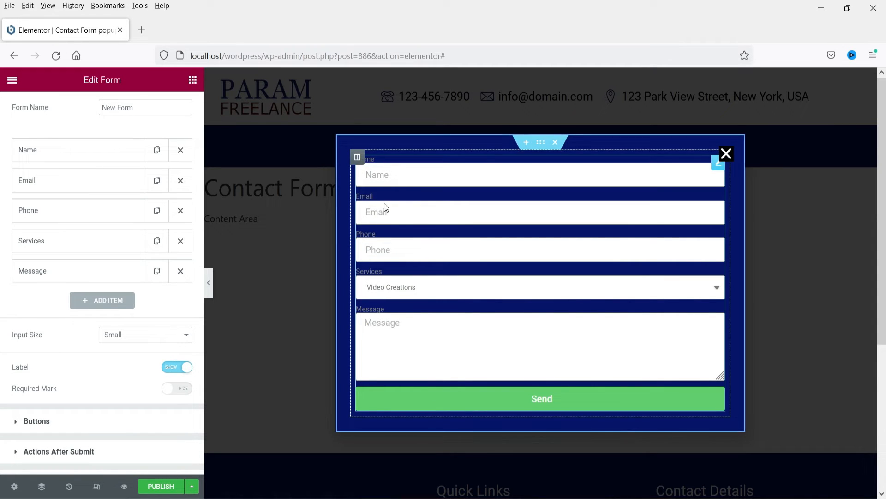
left_click(142, 335)
left_click(137, 380)
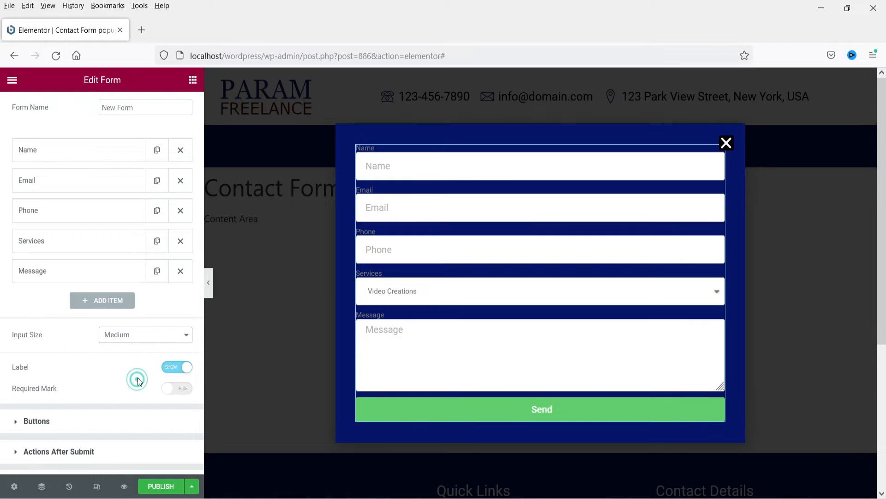
- Set the form's button size to Medium and the submit button's text to "Submit"
scroll(132, 283, "down", 4)
left_click(48, 238)
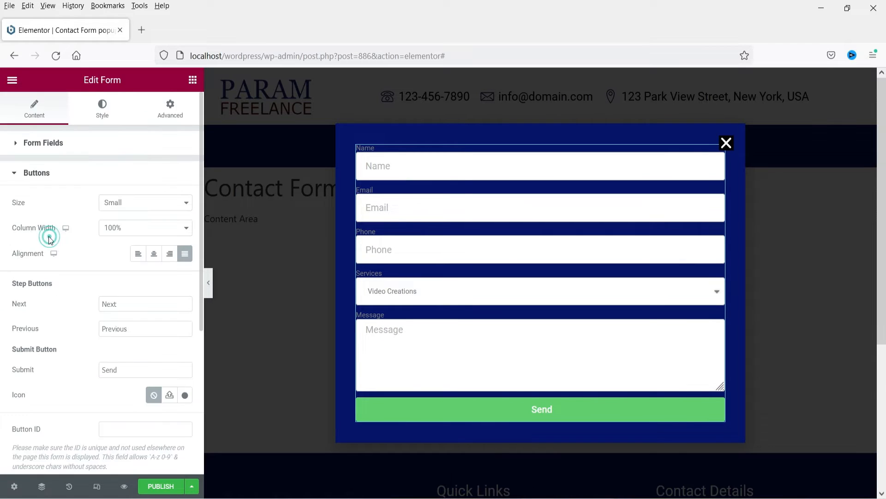
left_click(130, 203)
left_click(122, 246)
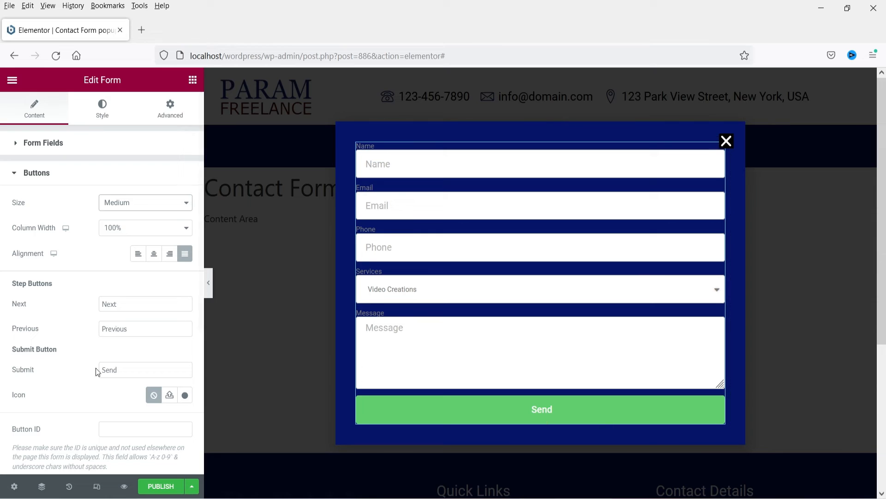
left_click_drag(123, 371, 20, 363)
type("u")
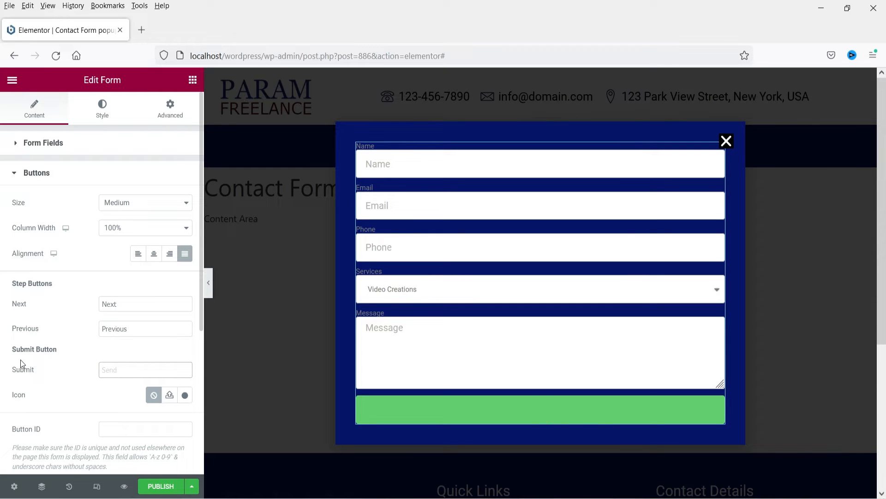
type("bmit")
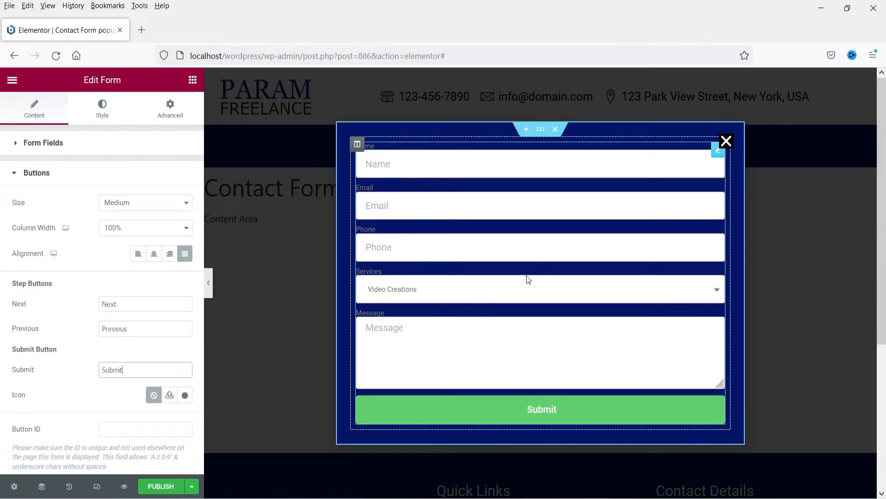
- Style the form labels with the global white text color and a spacing of 9
left_click(94, 116)
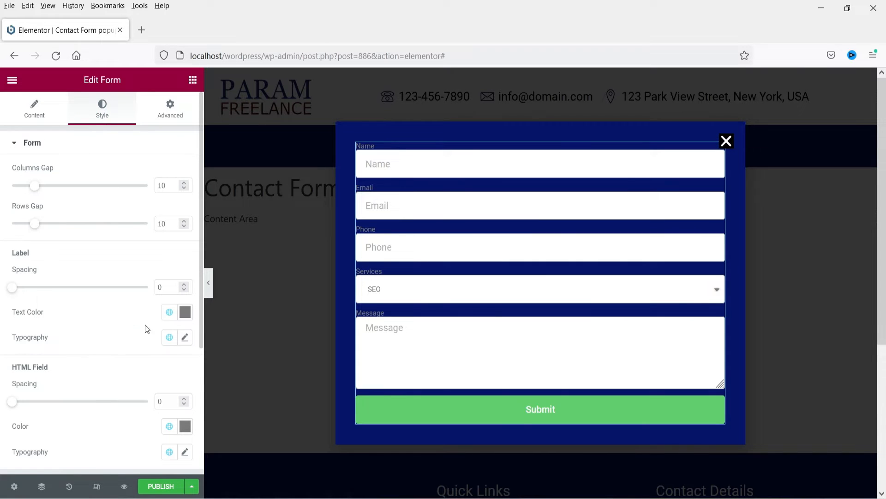
left_click(170, 313)
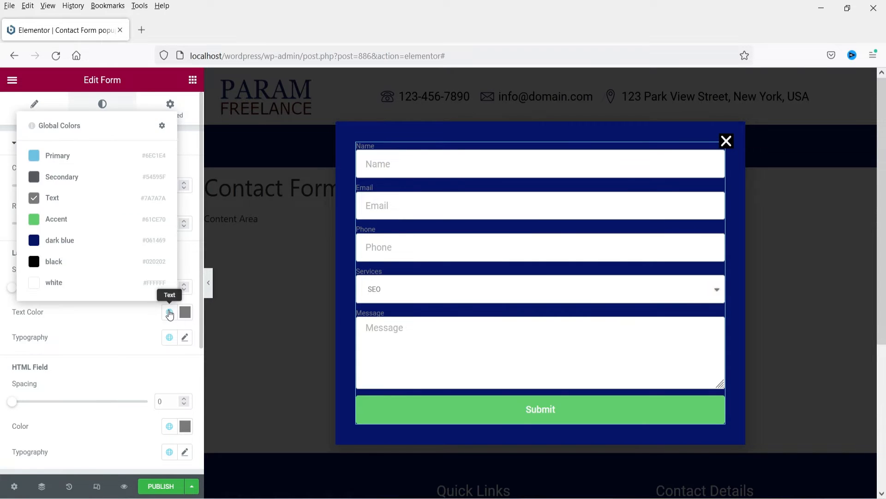
left_click(56, 260)
left_click(169, 312)
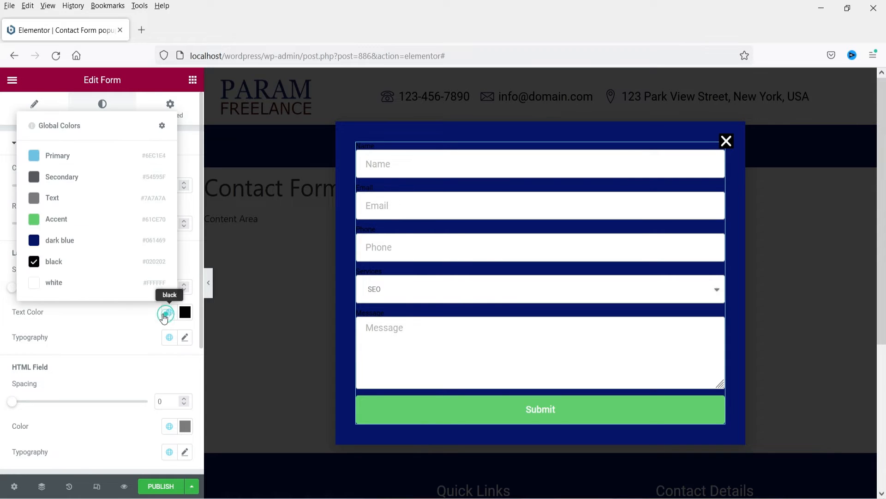
left_click(64, 284)
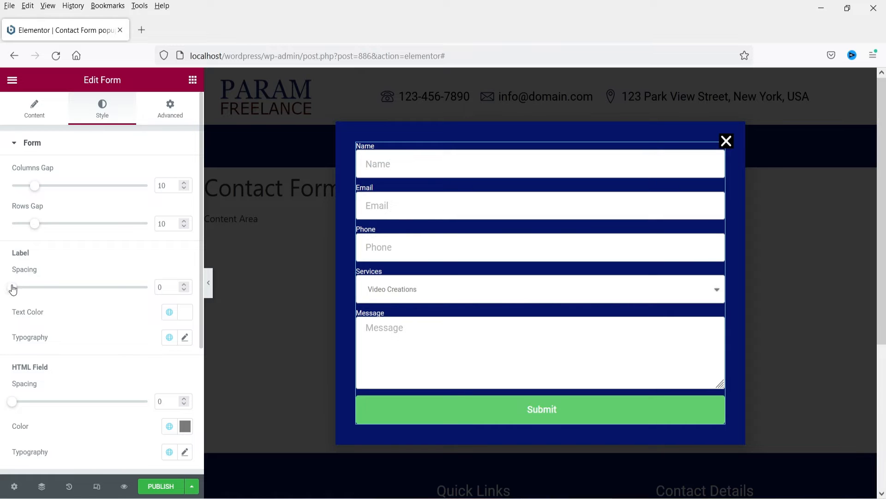
left_click_drag(12, 288, 32, 299)
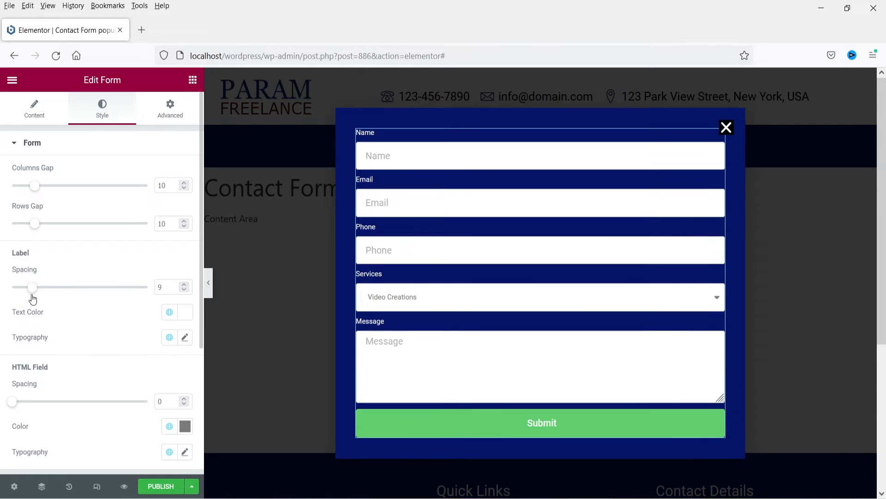
- Set the form labels' typography size to 18 px
left_click(185, 337)
left_click(173, 430)
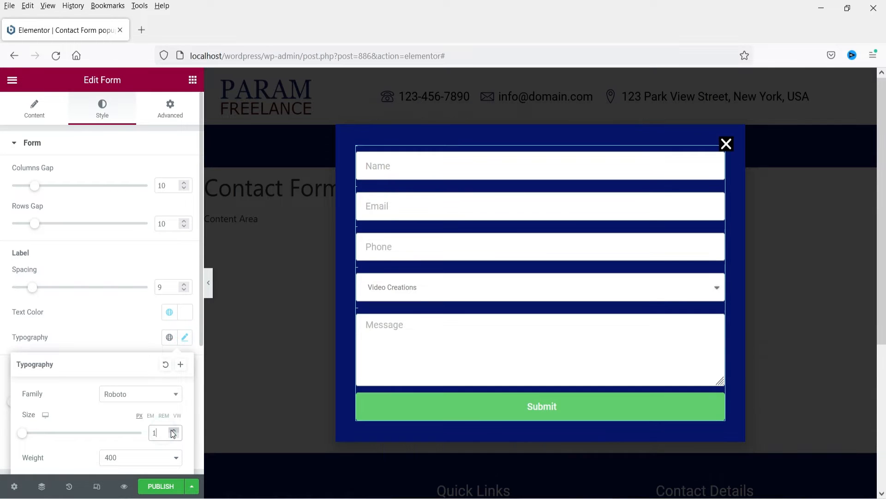
type("8")
left_click(486, 210)
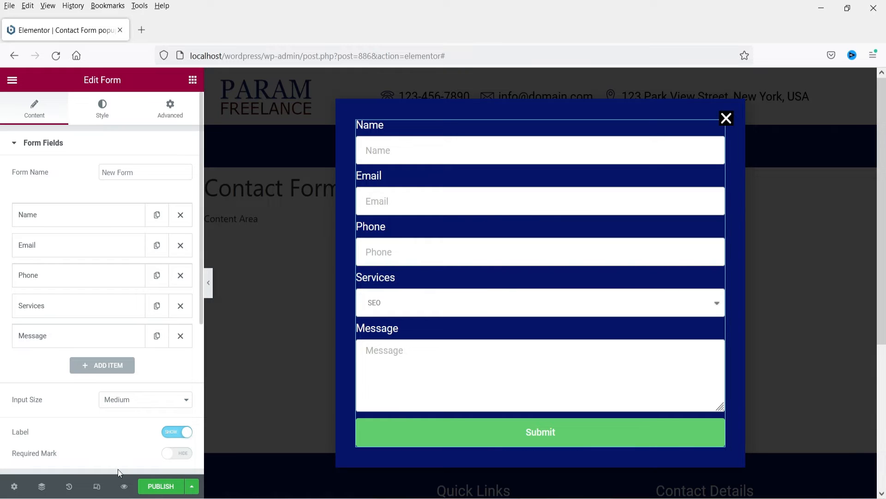
- Set the popup's width to 90 VW for mobile in responsive mode and switch to the tablet preview
left_click(96, 487)
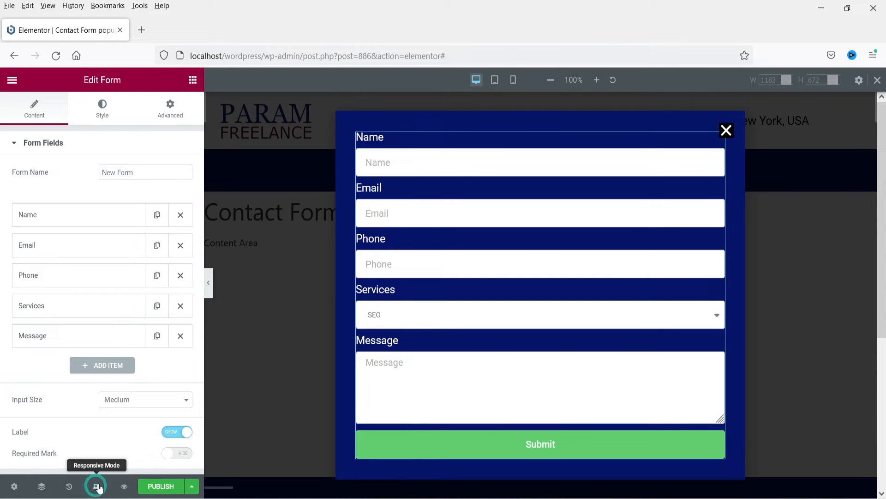
left_click(512, 83)
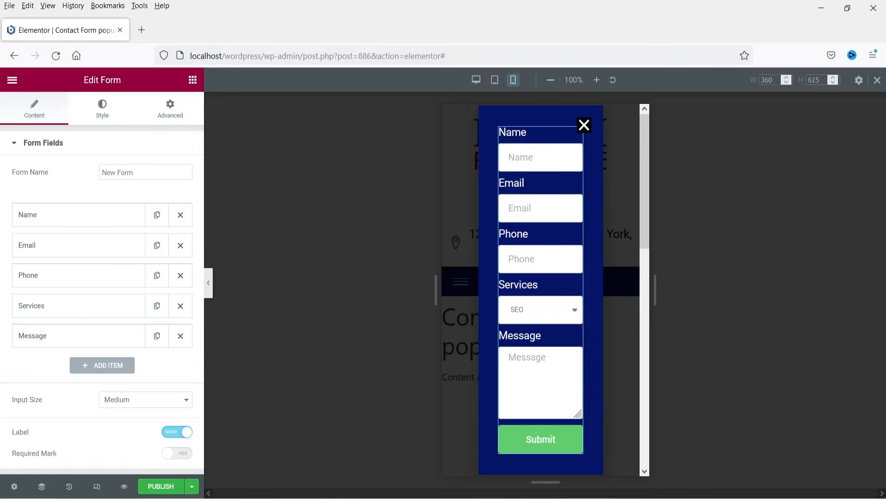
left_click(13, 485)
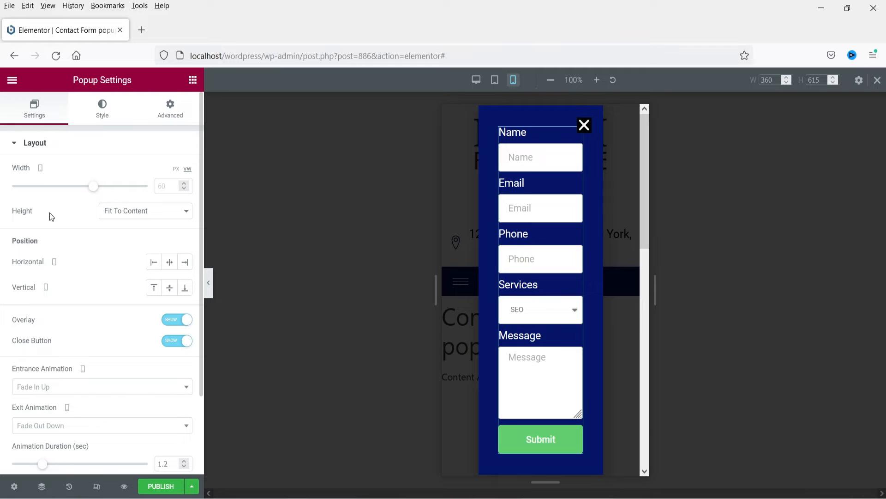
double_click(164, 186)
type("90")
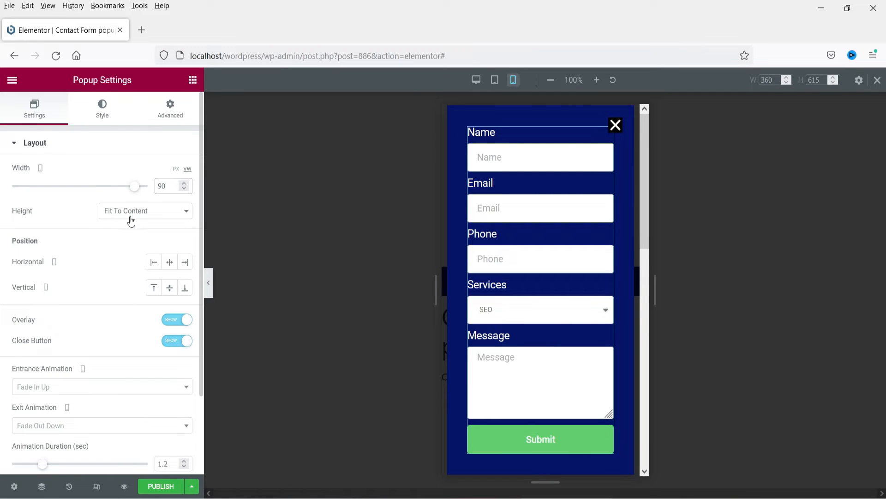
left_click(494, 80)
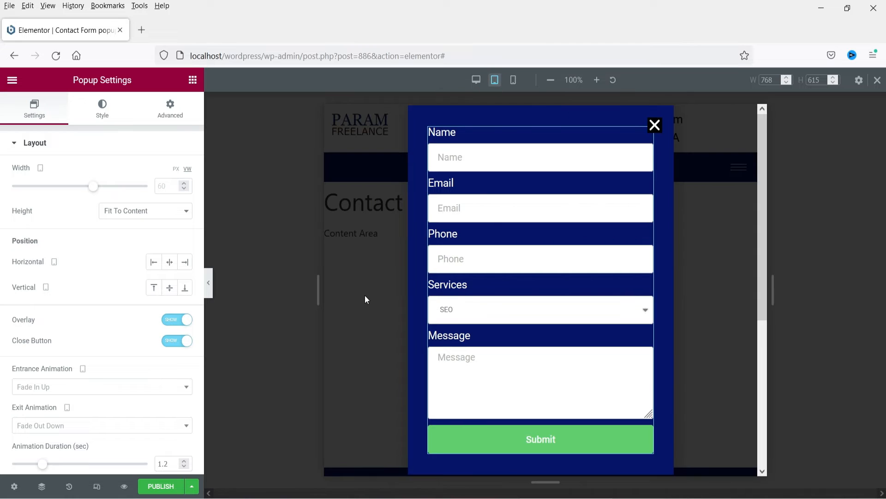
- Set the popup's tablet width to 70 VW and leave responsive mode from the desktop preview
type("70")
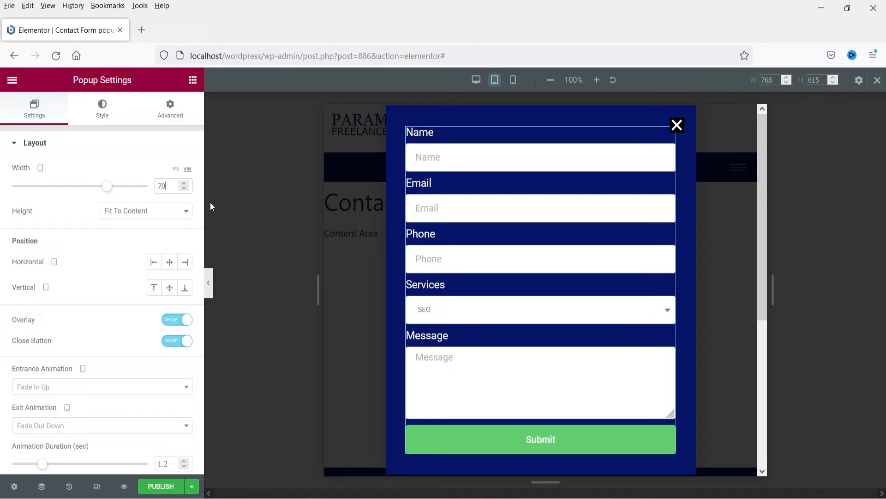
left_click(477, 81)
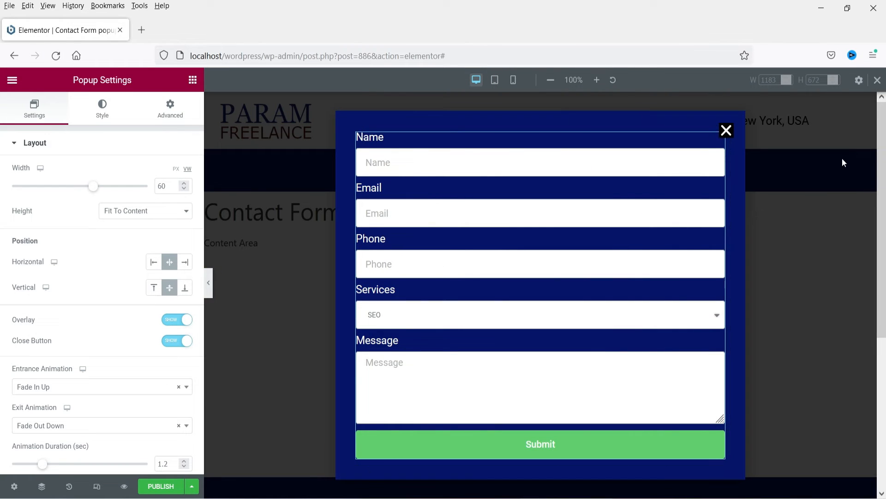
left_click(879, 81)
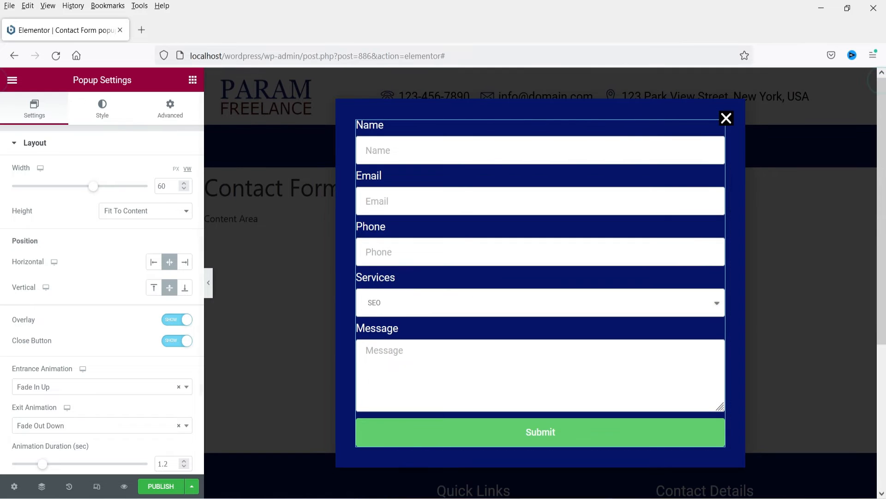
- Publish the contact form popup without any display conditions or triggers
left_click(162, 487)
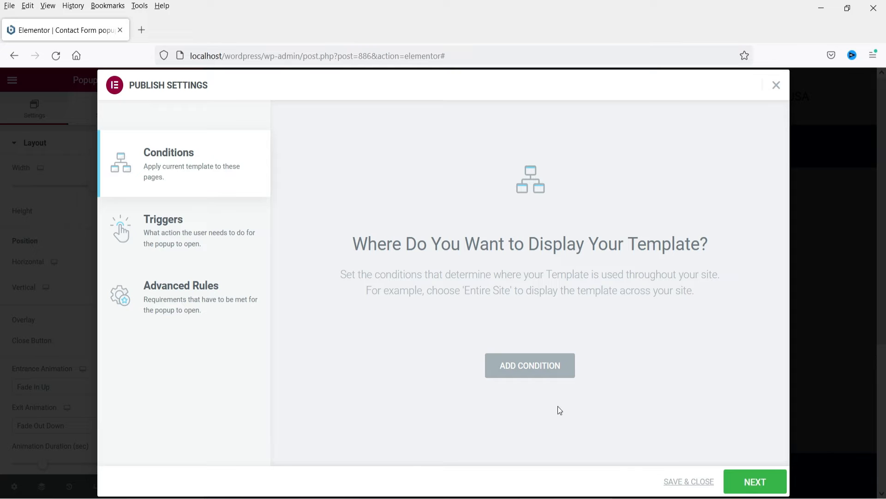
left_click(755, 484)
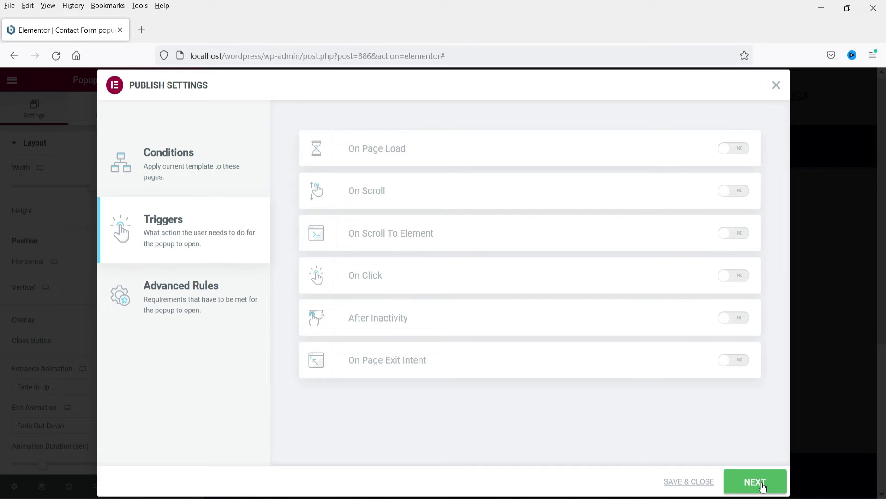
left_click(690, 482)
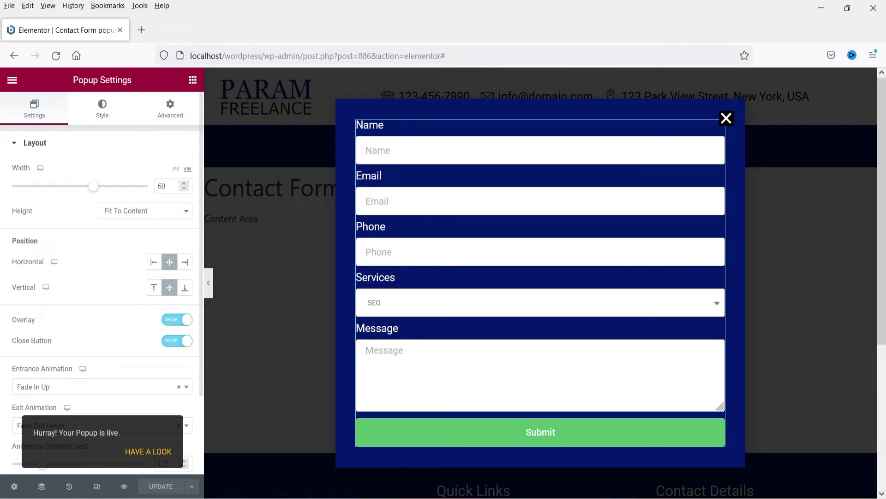
- Exit to the WordPress pages list and open the Demo page for editing with Elementor in a new tab
left_click(12, 80)
left_click(76, 289)
left_click(32, 174)
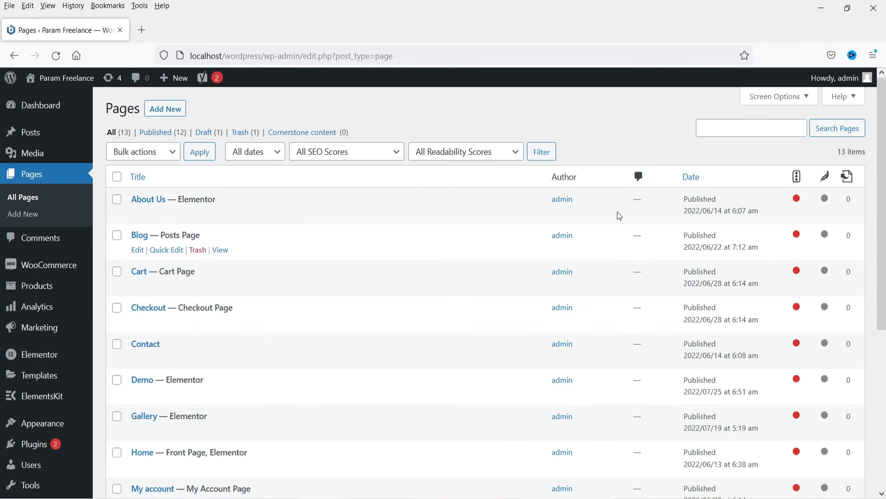
scroll(338, 204, "down", 3)
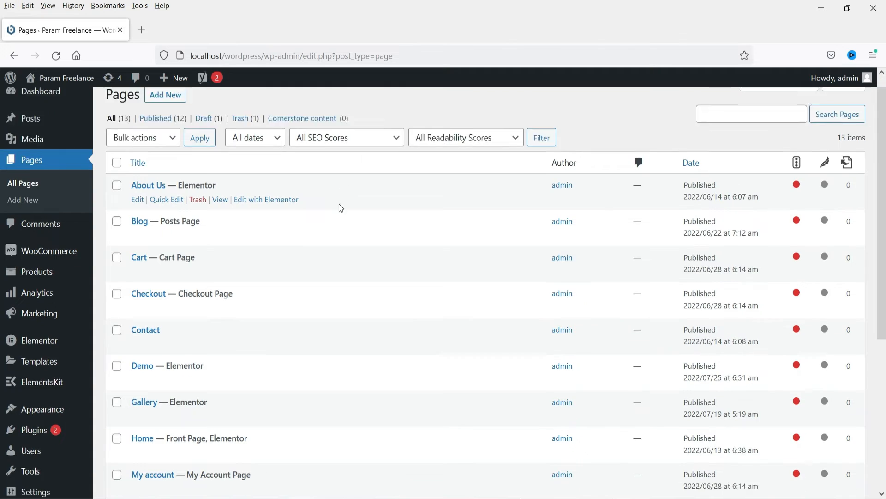
right_click(275, 263)
left_click(321, 274)
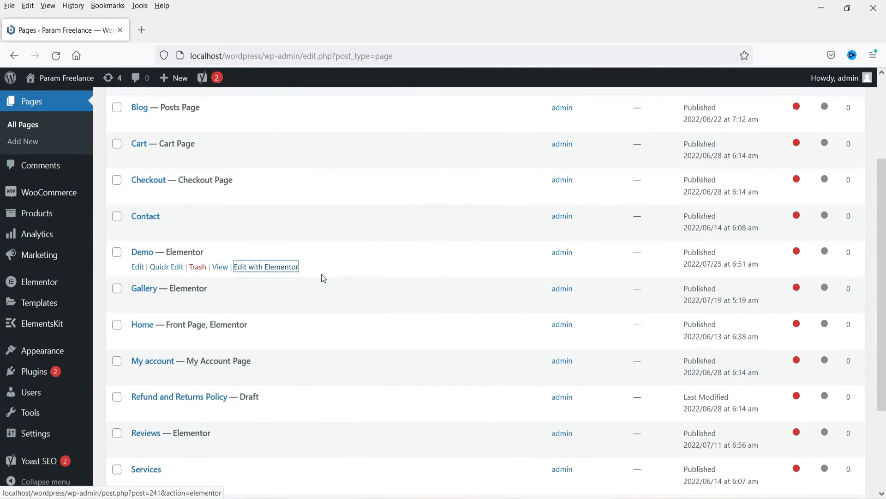
left_click(185, 29)
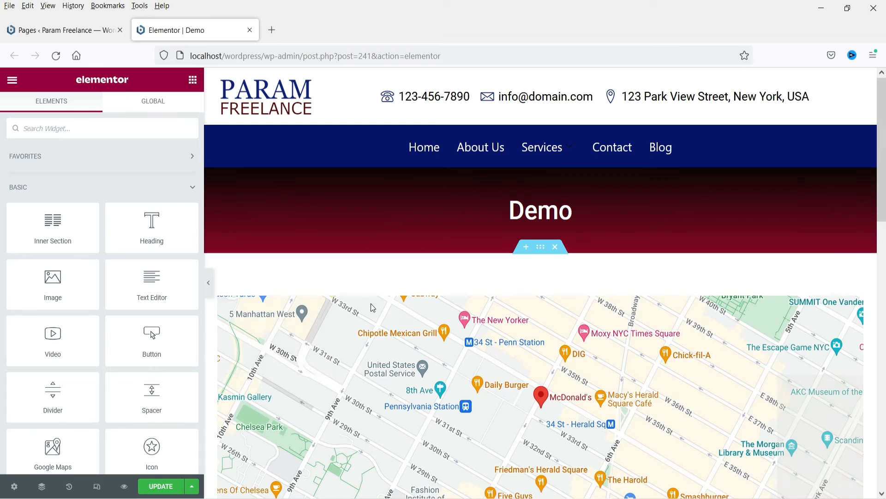
- Delete the empty section and the map section below the Demo heading, and add a single-column section
left_click(555, 246)
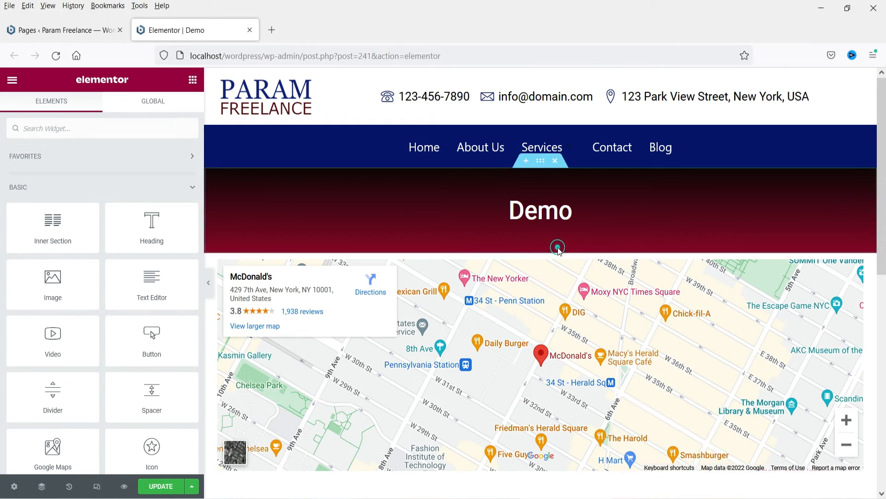
left_click(556, 247)
left_click(511, 339)
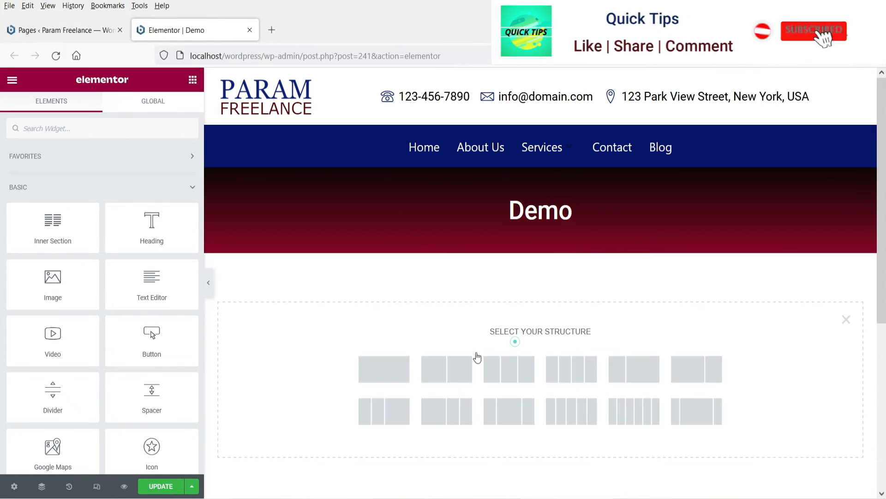
left_click(363, 383)
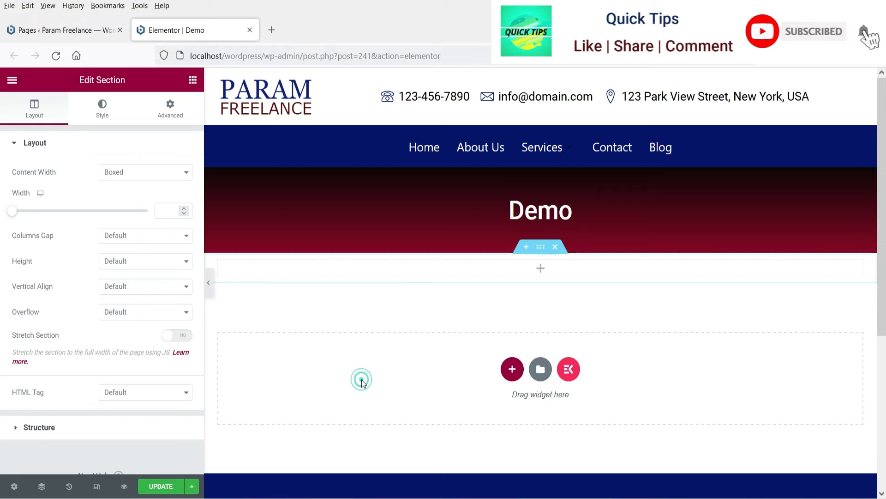
- Unlink the new section's padding values and set its top and bottom padding to 60 px
left_click(169, 106)
left_click(175, 234)
left_click(24, 234)
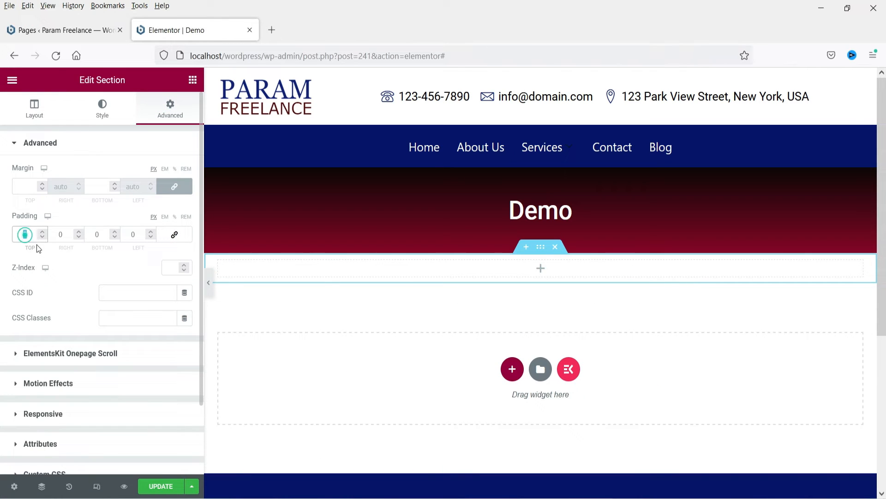
type("60")
left_click(98, 234)
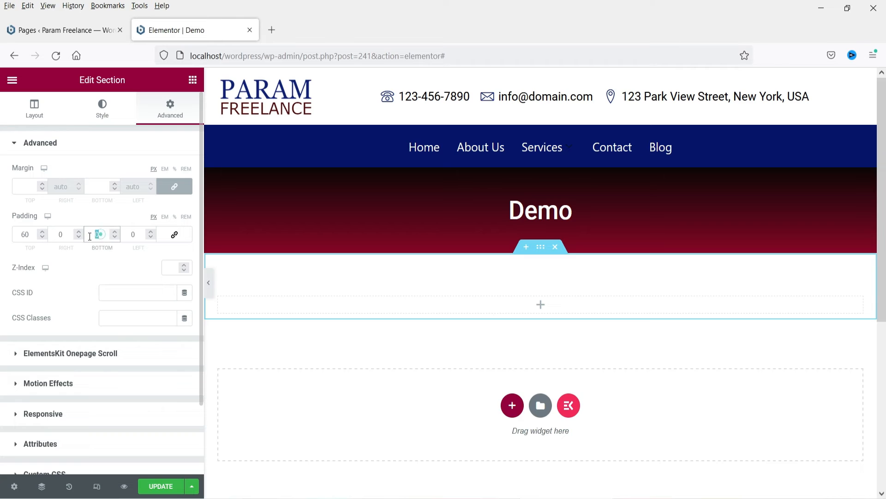
type("60")
- Add a Button widget to the new section and align it to the center
left_click(541, 304)
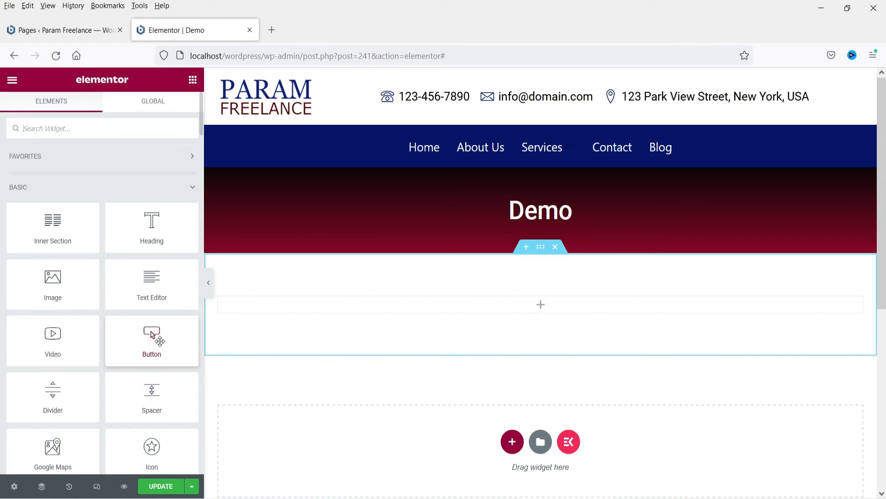
left_click_drag(152, 336, 489, 305)
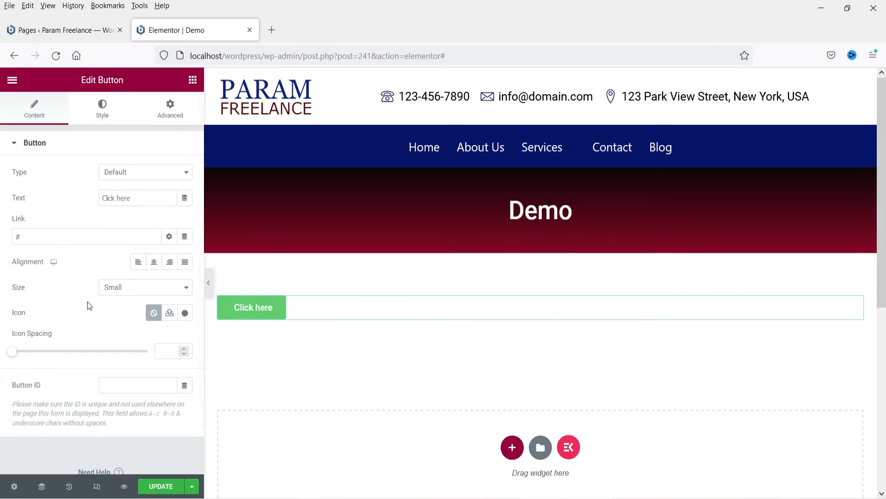
left_click(154, 262)
- Set the button's text to "Click here to open the popup"
left_click_drag(140, 198, 72, 199)
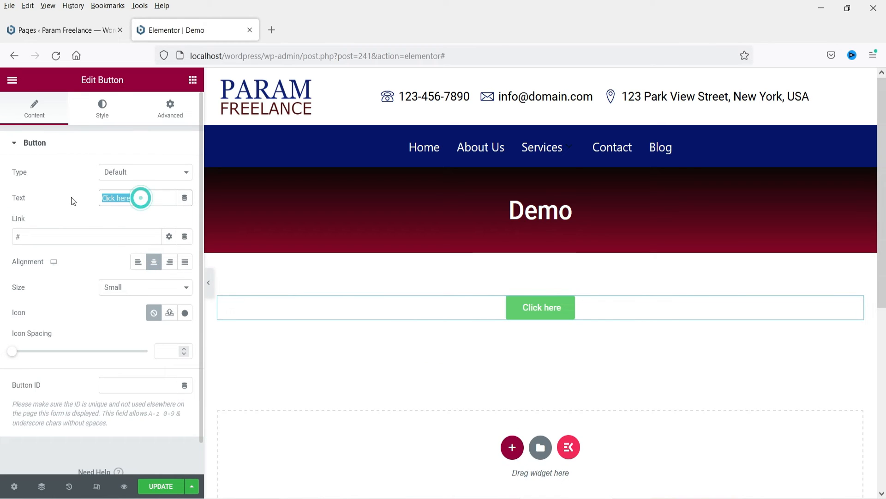
type("Click here")
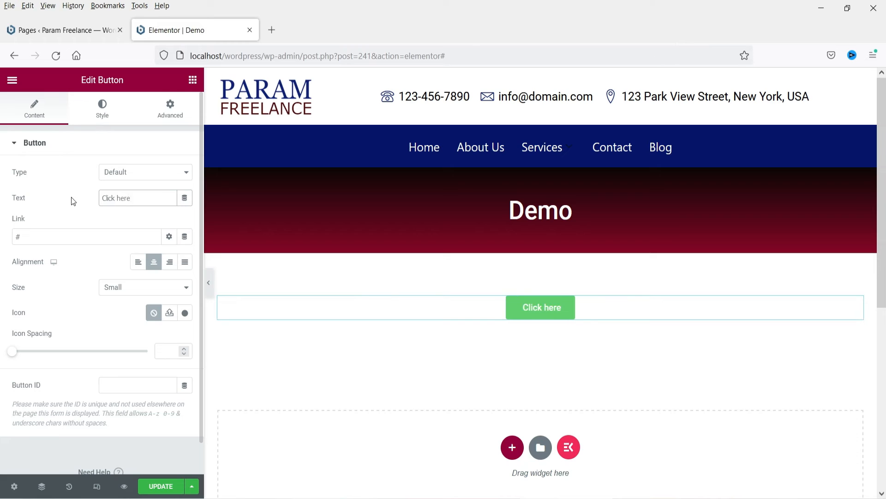
key("BackSpace")
key("BackSpace")
key("BackSpace")
key("BackSpace")
key("BackSpace")
key("BackSpace")
key("BackSpace")
type("ck here to open the popup")
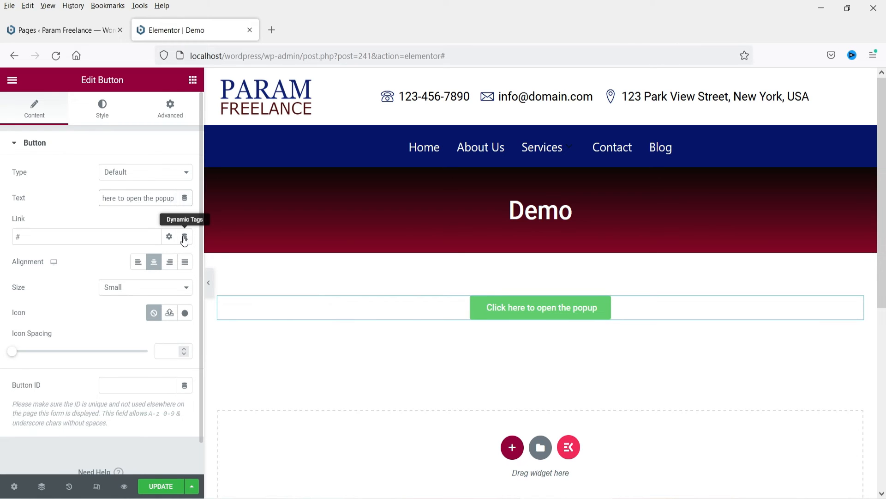
- Link the button dynamically to a popup with the Open Popup action, choosing the "Contact Form popup" template
left_click(185, 238)
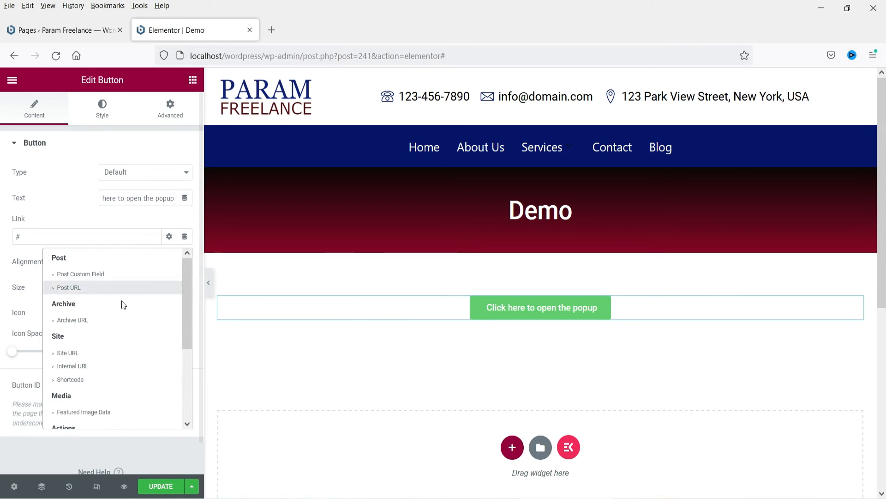
left_click_drag(190, 321, 173, 368)
left_click(67, 366)
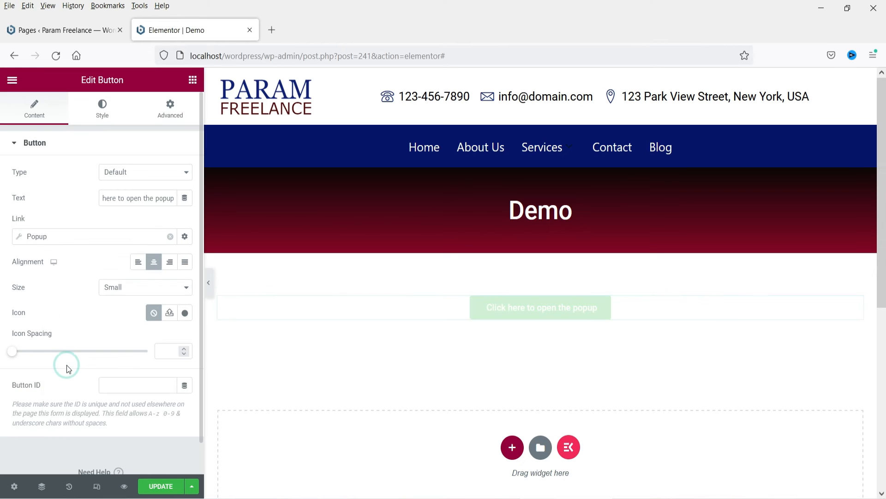
left_click(51, 241)
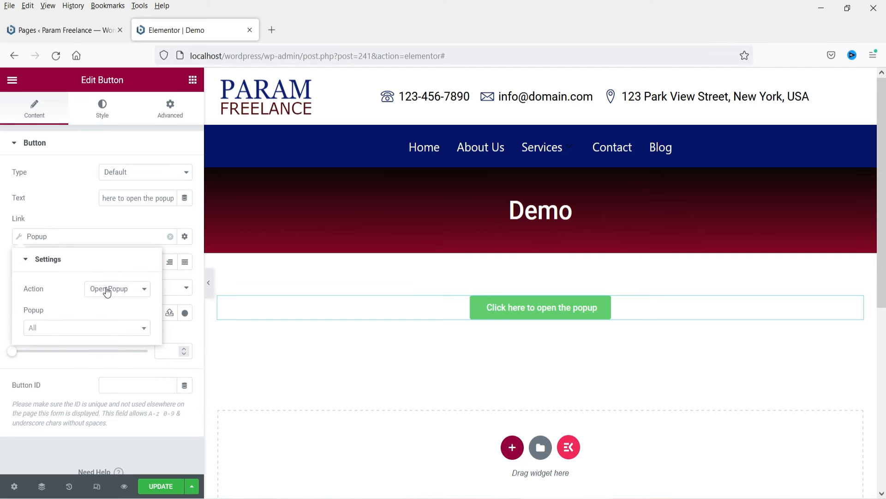
left_click(57, 331)
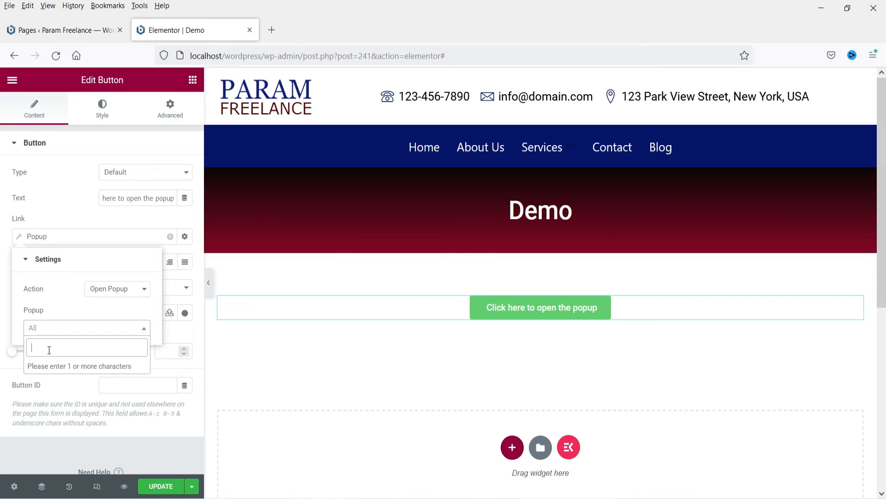
type("pop")
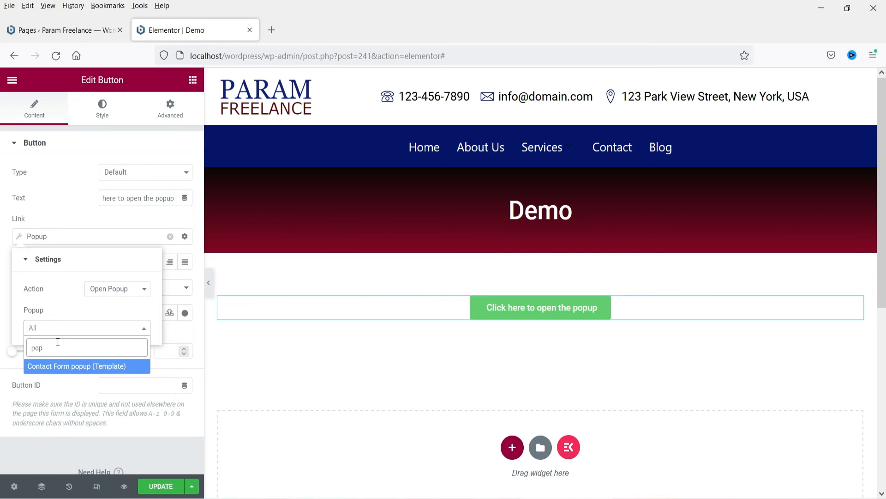
left_click(61, 367)
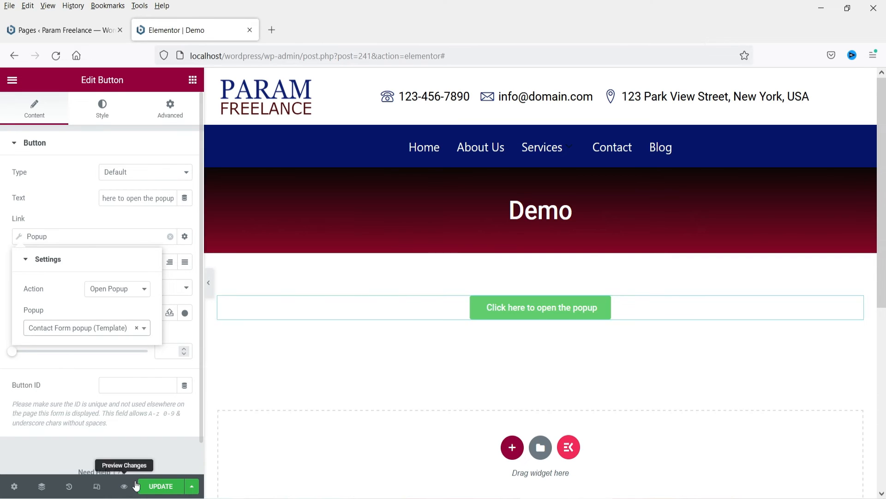
- Update the Demo page and view its live version in a new browser tab
left_click(160, 489)
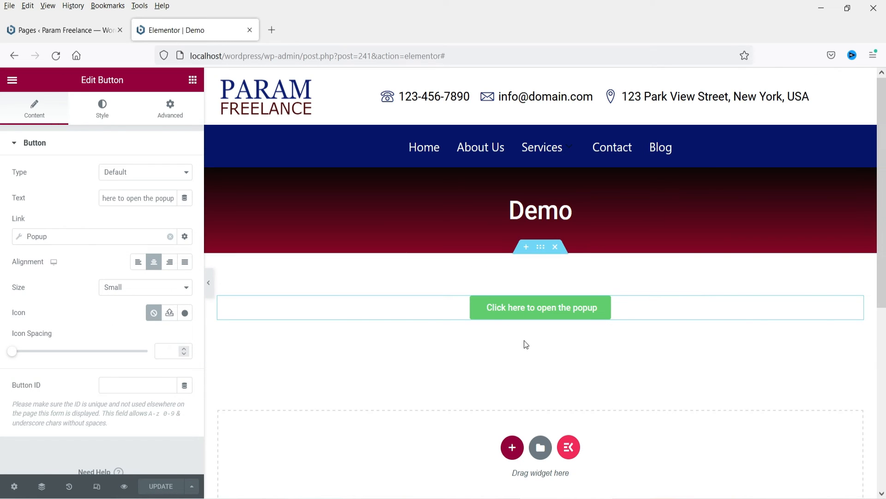
left_click(13, 82)
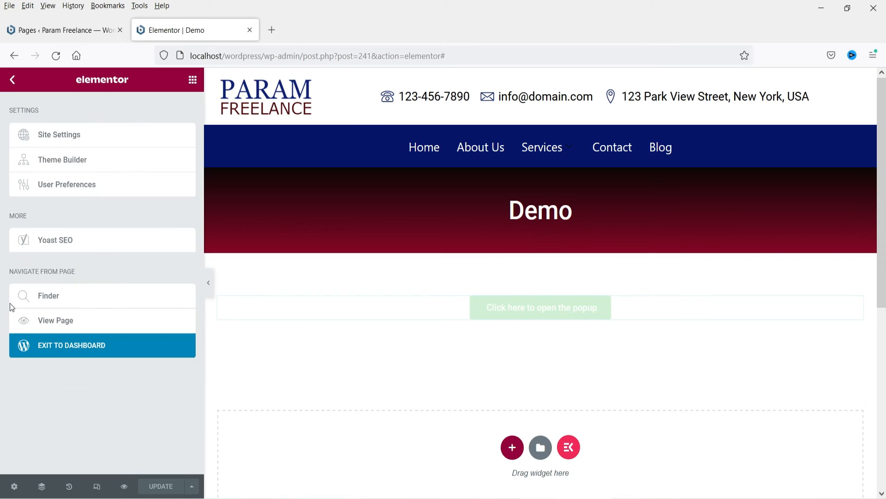
right_click(65, 320)
left_click(110, 332)
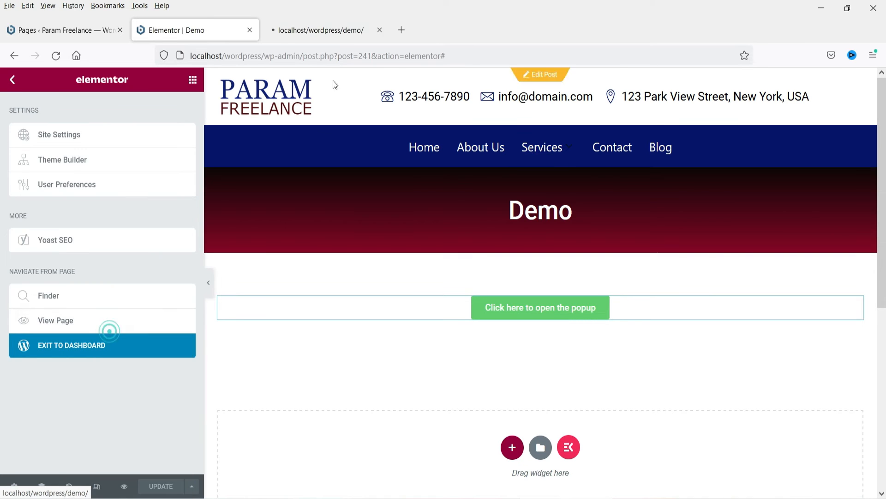
left_click(318, 30)
- Test the contact form popup from the page's button at full browser width and in a phone-width window
left_click(455, 333)
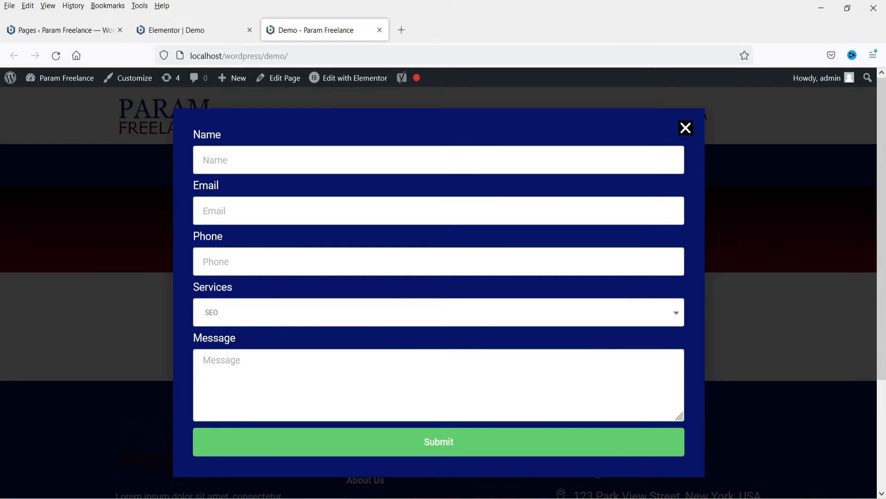
left_click(687, 130)
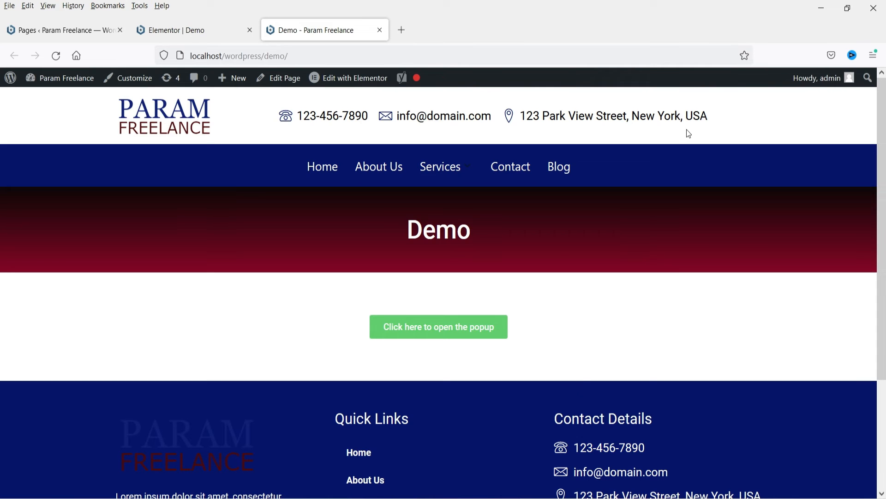
left_click(477, 339)
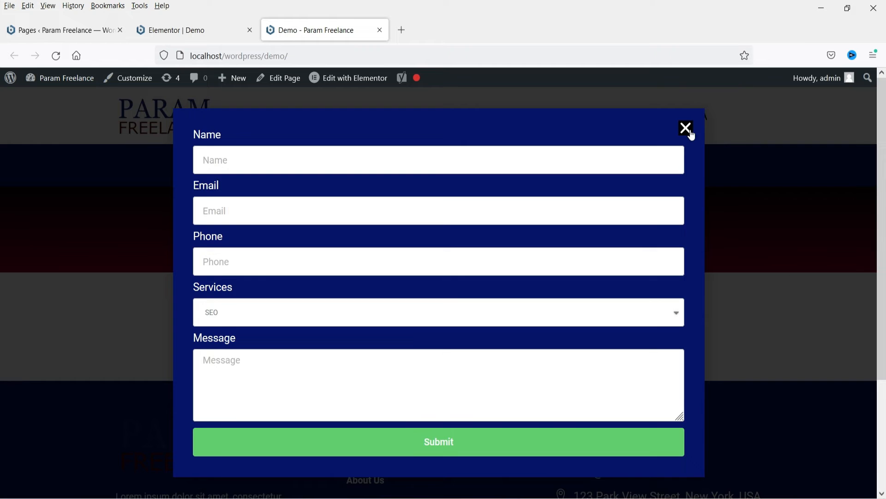
left_click(835, 199)
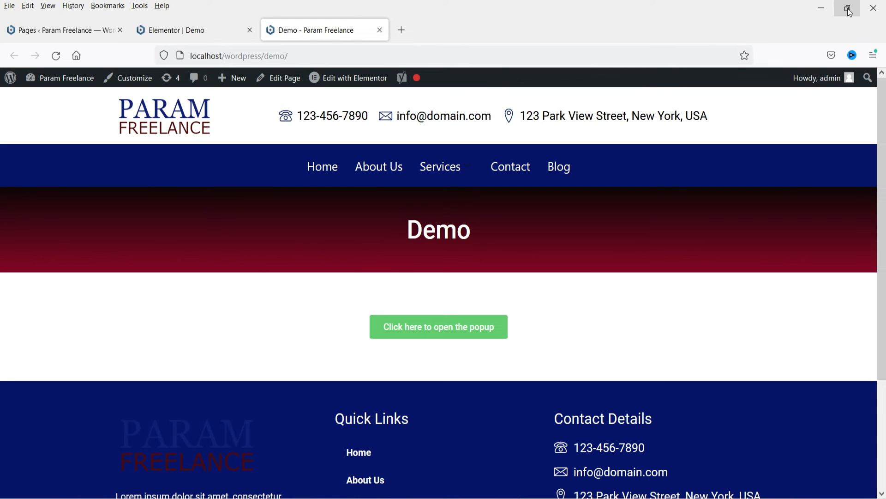
left_click(850, 13)
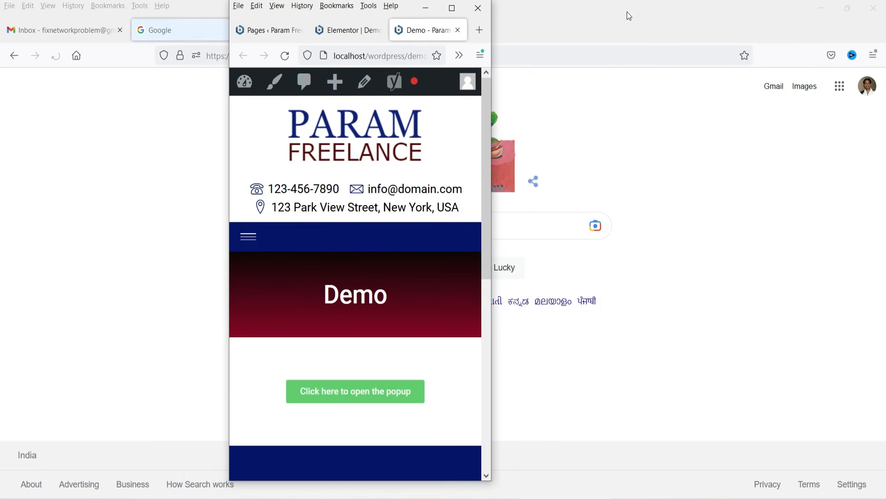
left_click(353, 393)
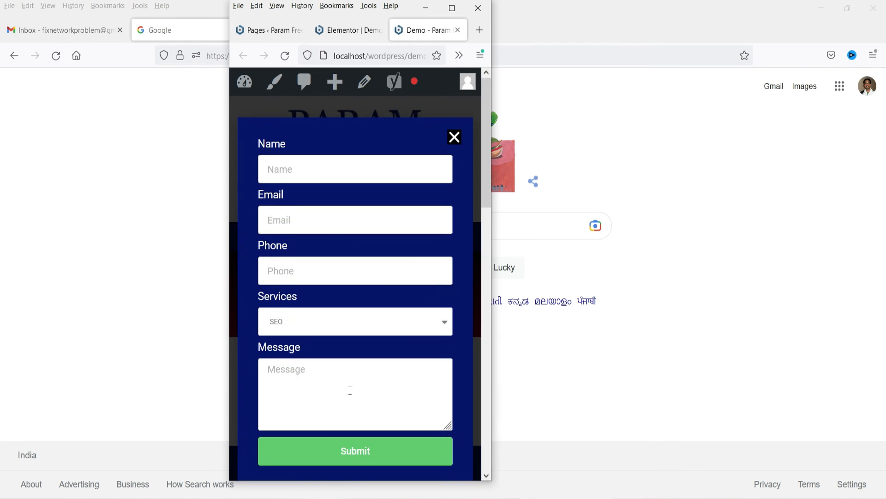
- Close the contact form popup and maximize the browser window showing the Demo page
left_click(458, 139)
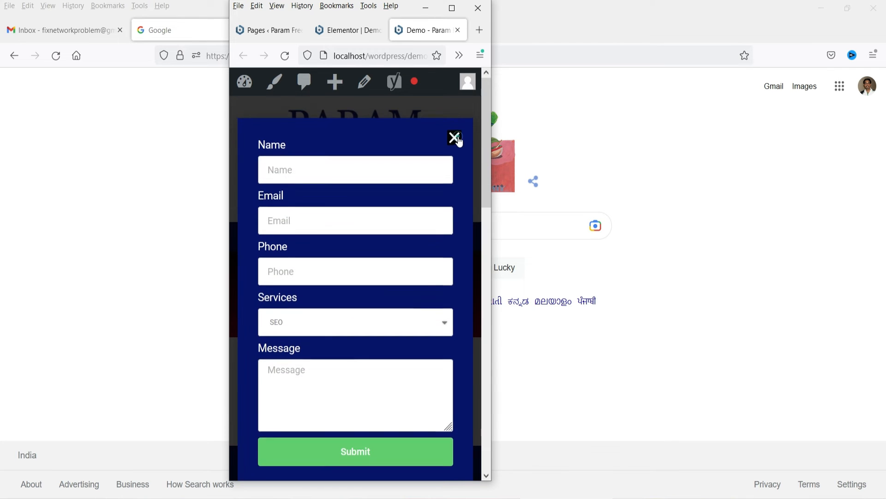
left_click(455, 9)
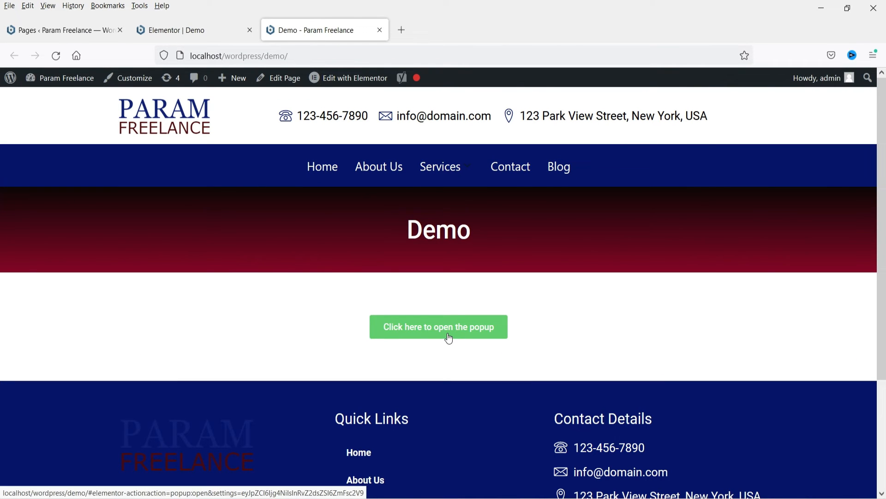
mouse_move(524, 188)
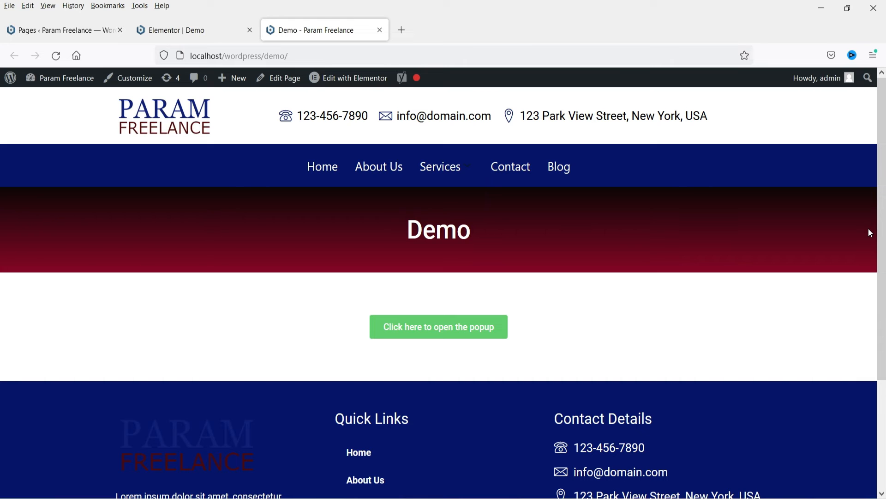
- Create a new Elementor popup template named "Sidebar popup" from the WordPress dashboard and dismiss the template library
left_click(44, 30)
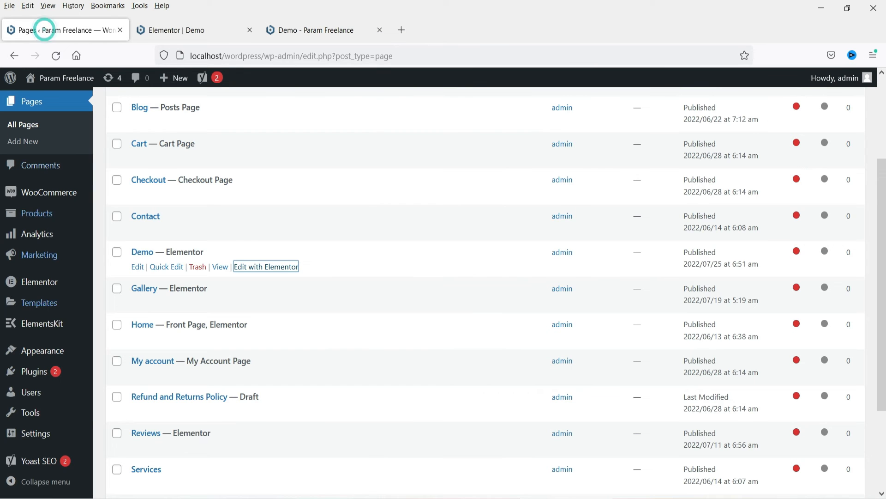
mouse_move(71, 305)
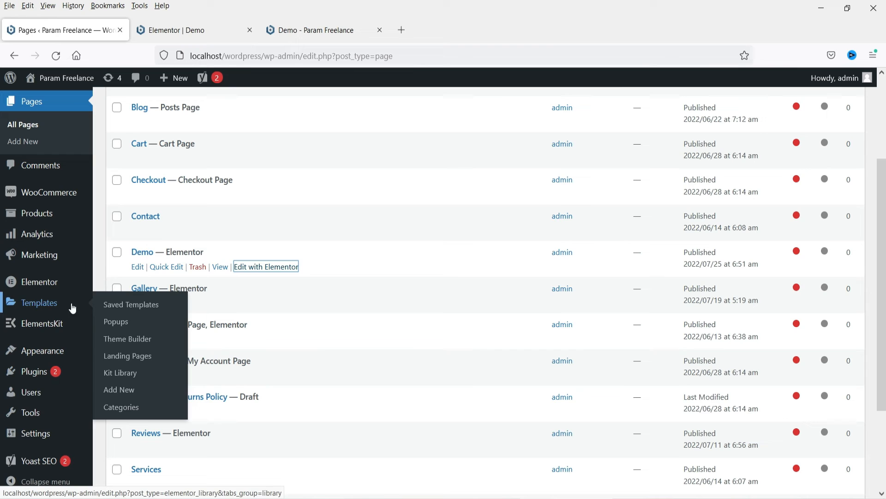
left_click(114, 326)
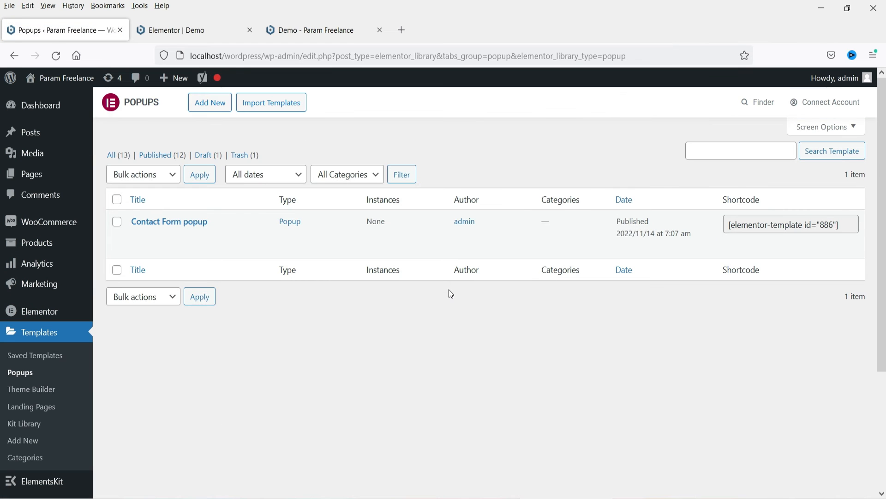
left_click(210, 103)
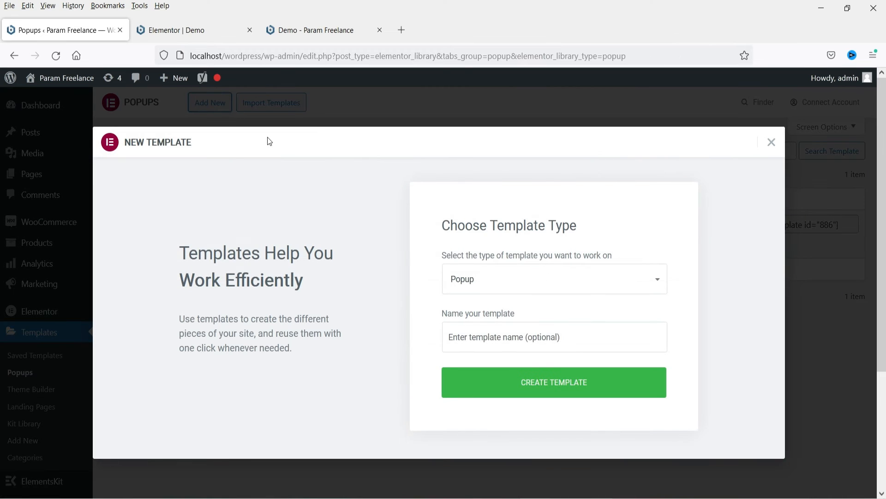
left_click(491, 338)
type("Sidebar")
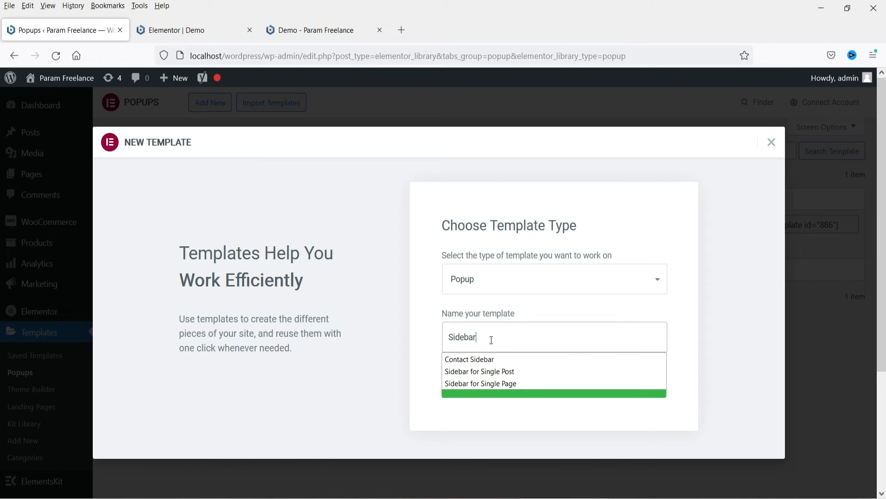
type(" popup")
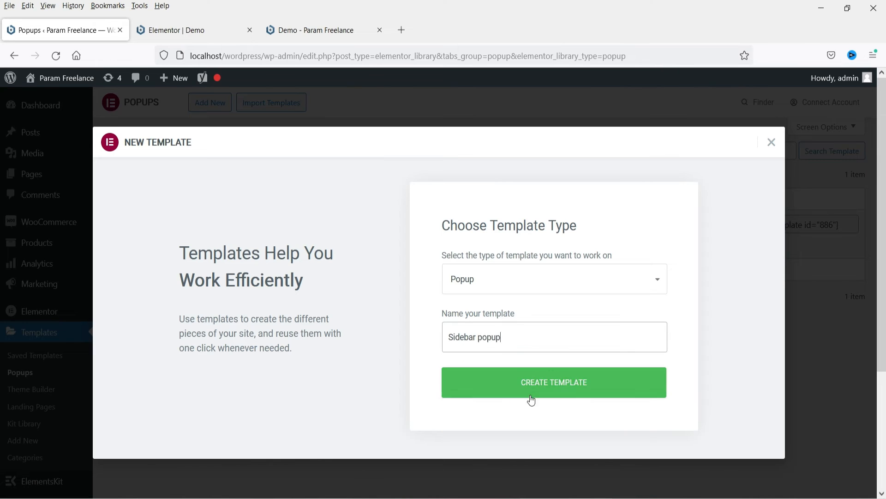
left_click(529, 392)
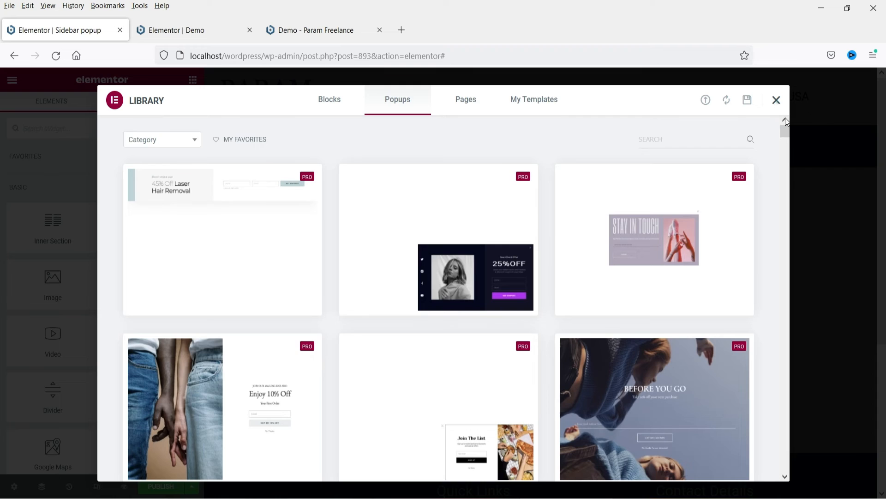
left_click(777, 105)
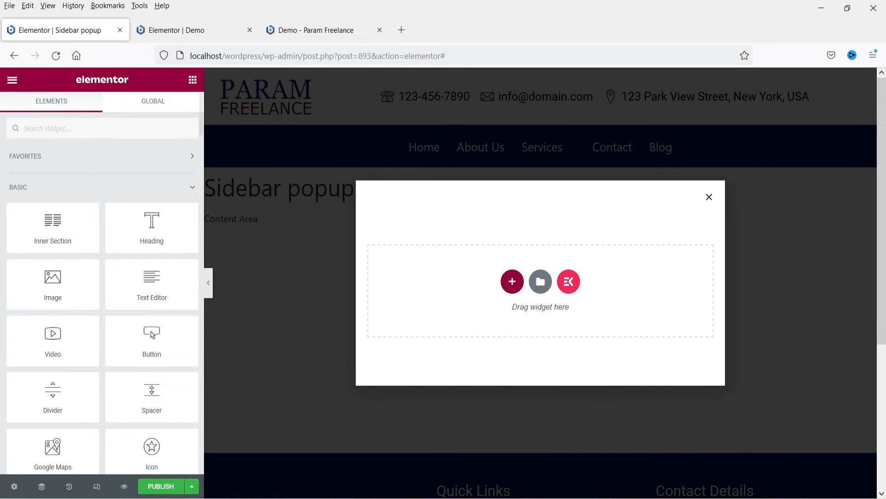
- Set the sidebar popup's width to 60 VW in the popup settings
left_click(14, 486)
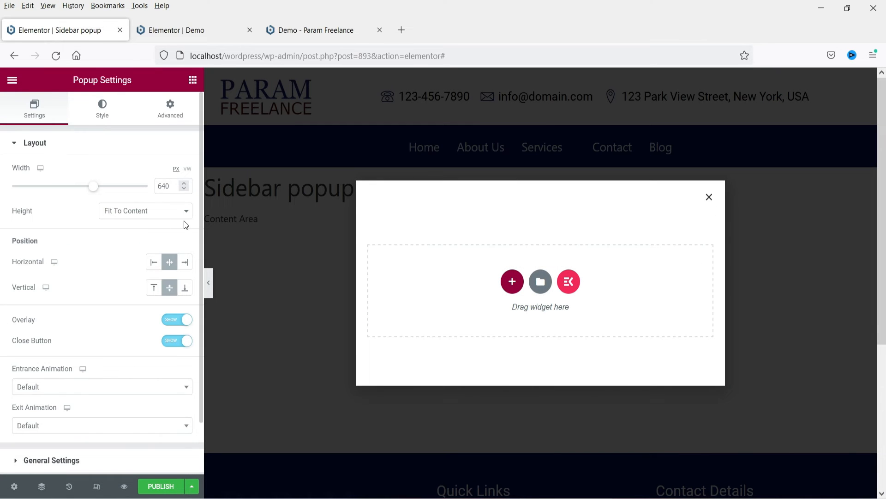
left_click(186, 168)
double_click(171, 185)
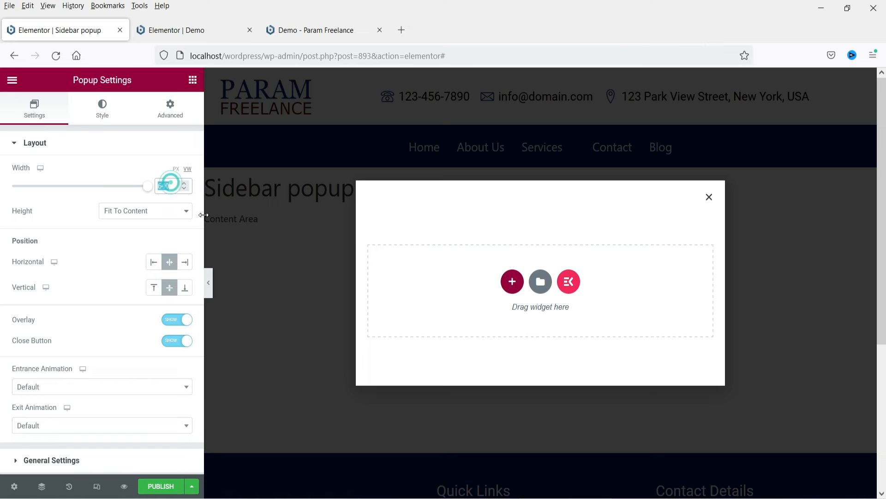
type("60")
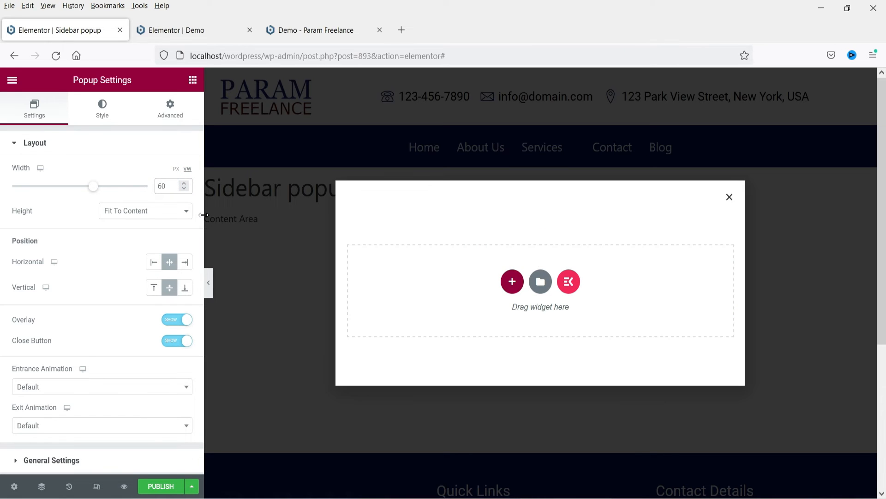
- Set the popup's height to Fit To Screen and its horizontal position to right
left_click(146, 212)
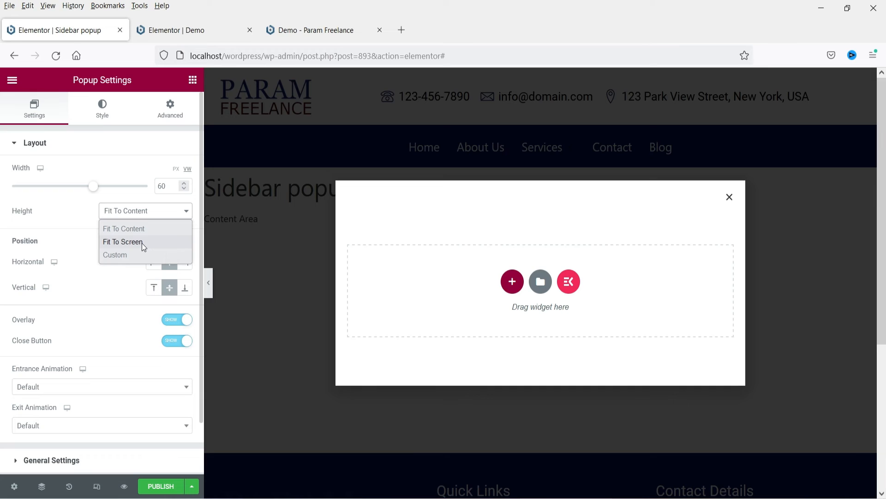
left_click(142, 243)
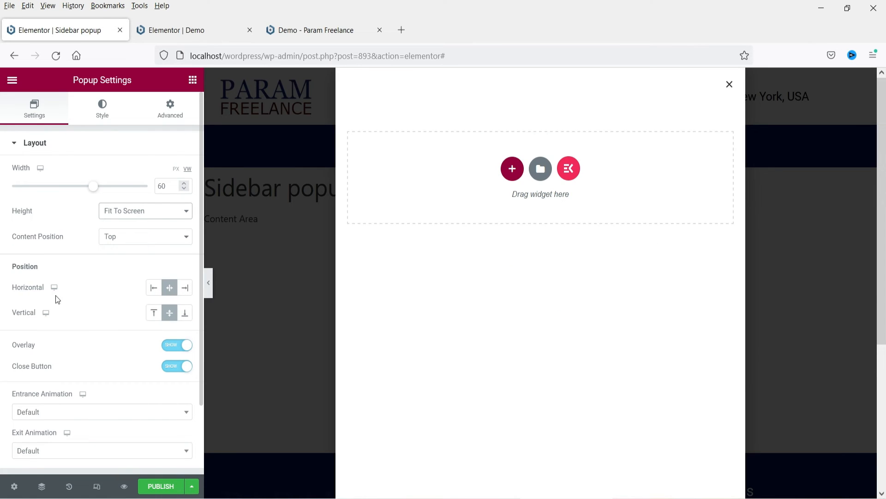
left_click(185, 289)
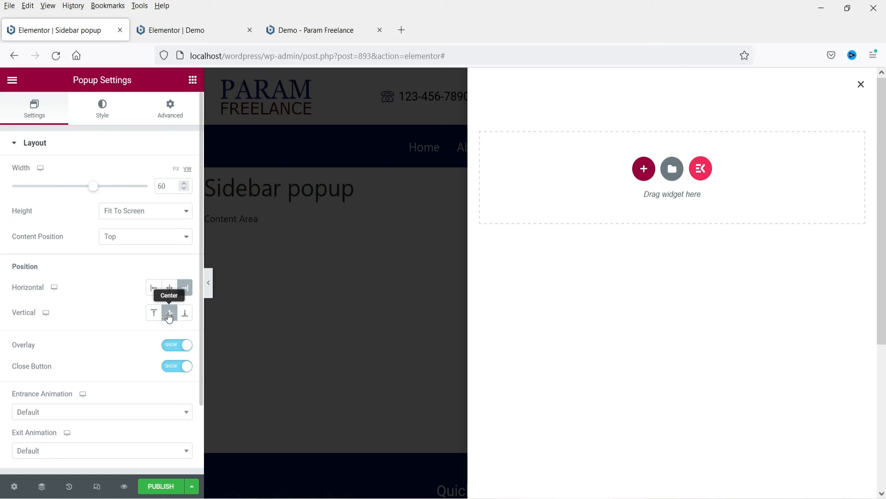
- Give the popup a Classic background in the black global color
left_click(103, 112)
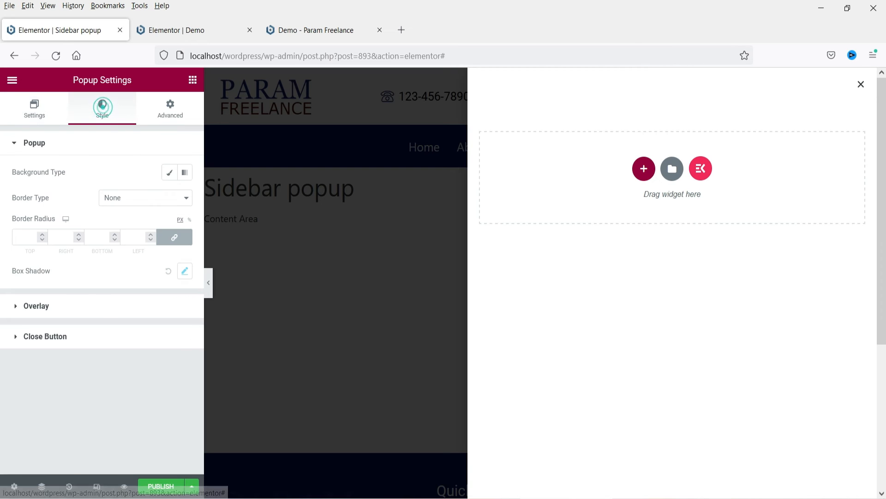
left_click(169, 172)
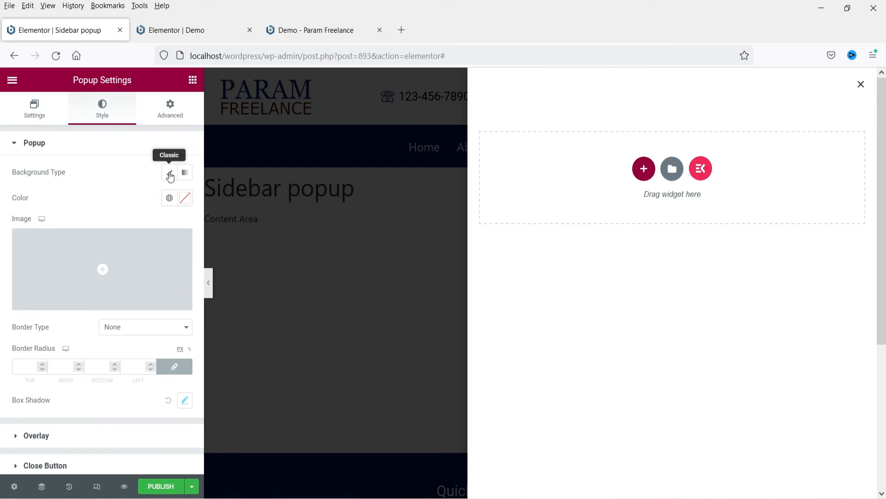
left_click(169, 198)
left_click(66, 359)
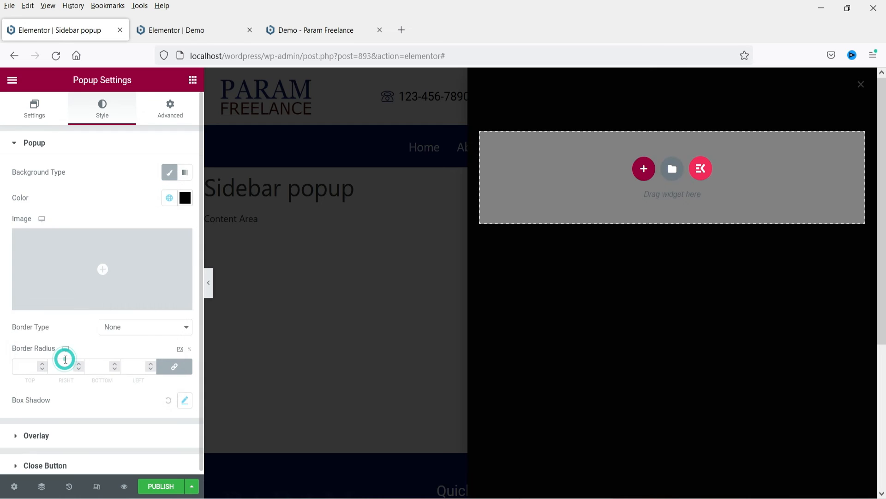
left_click(171, 110)
left_click(37, 107)
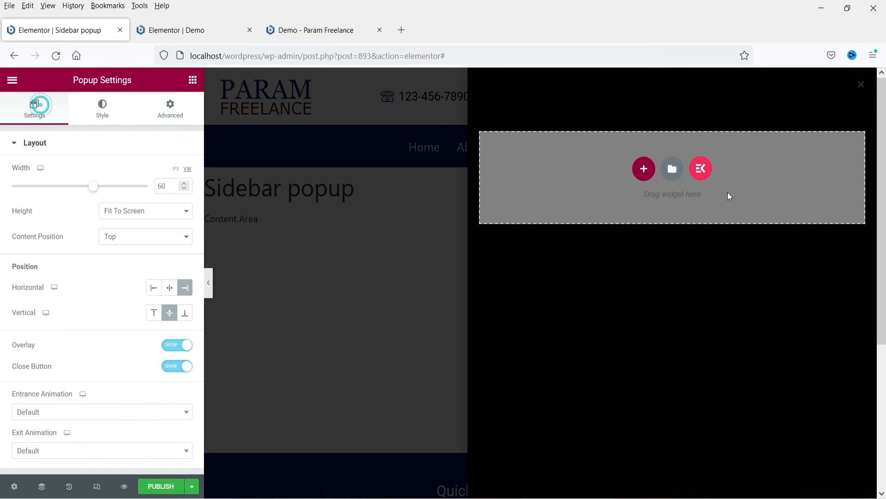
- Add a single-column section to the popup with 25 px padding on all sides
left_click(644, 170)
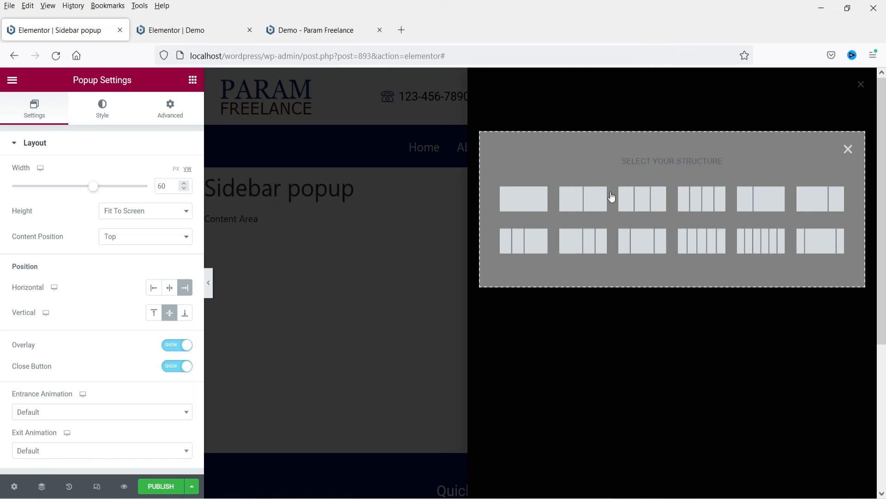
left_click(530, 200)
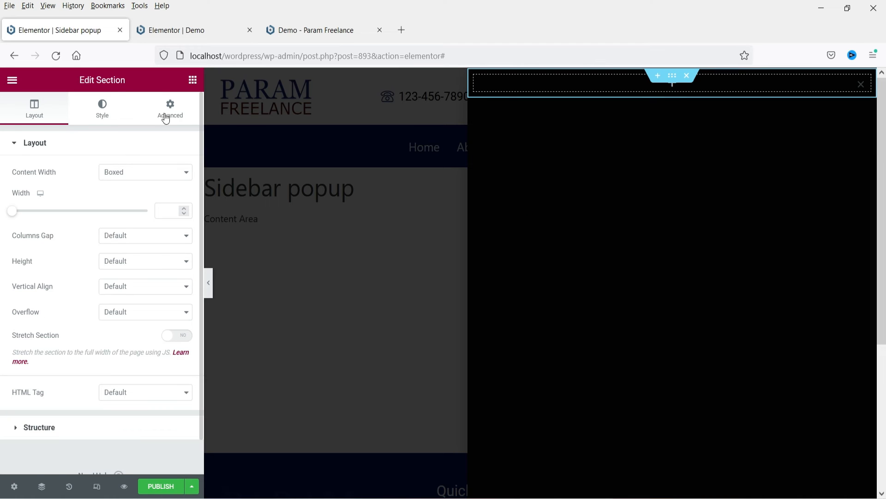
left_click(167, 115)
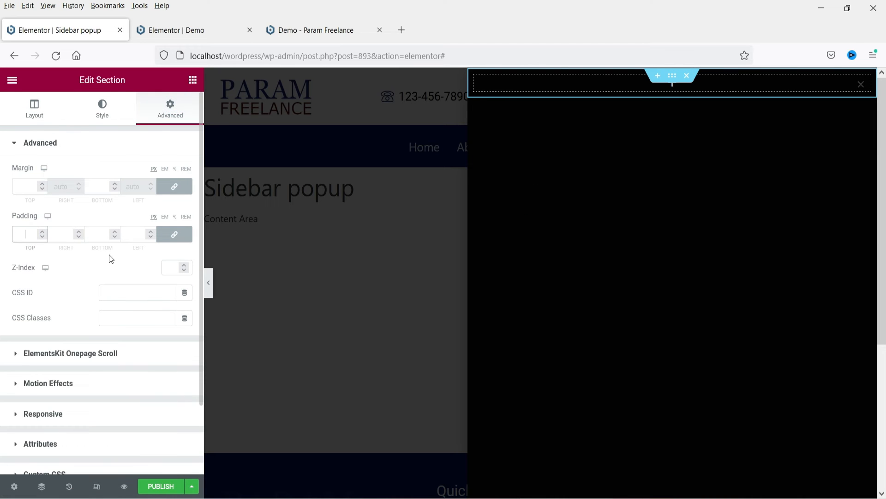
type("25")
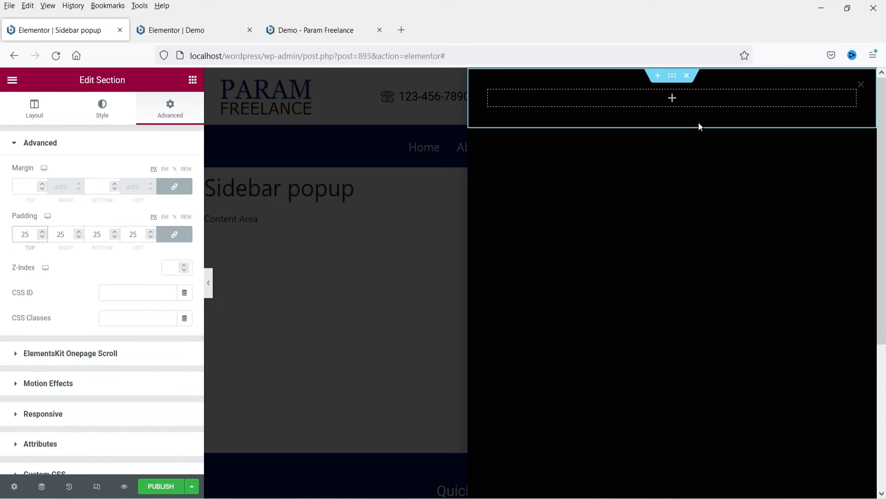
- Find the Form widget and place it in the section's empty column
left_click(670, 98)
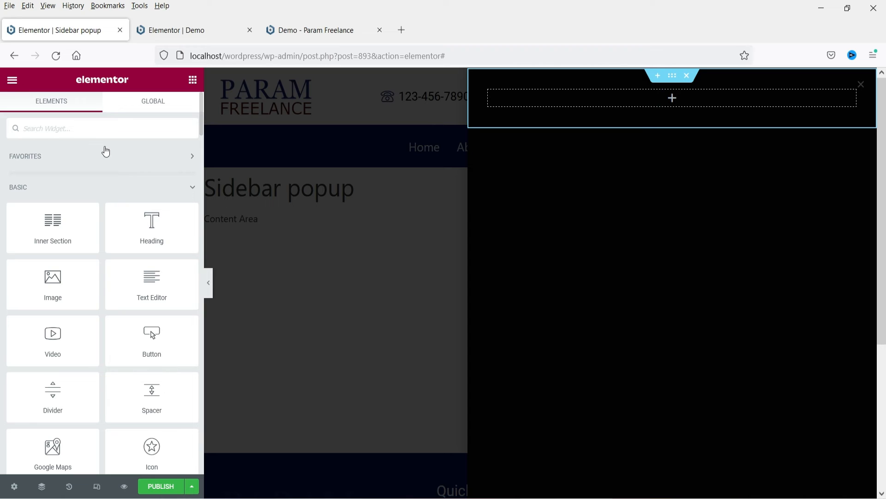
type("form")
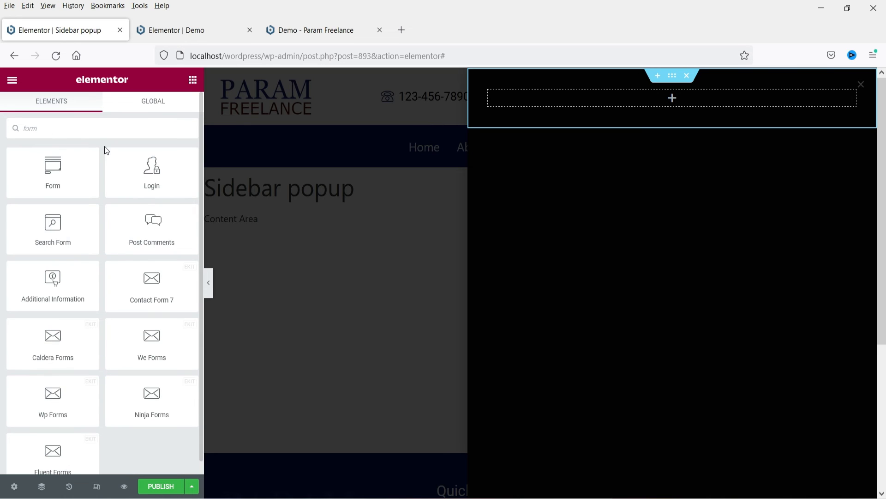
left_click_drag(48, 172, 558, 98)
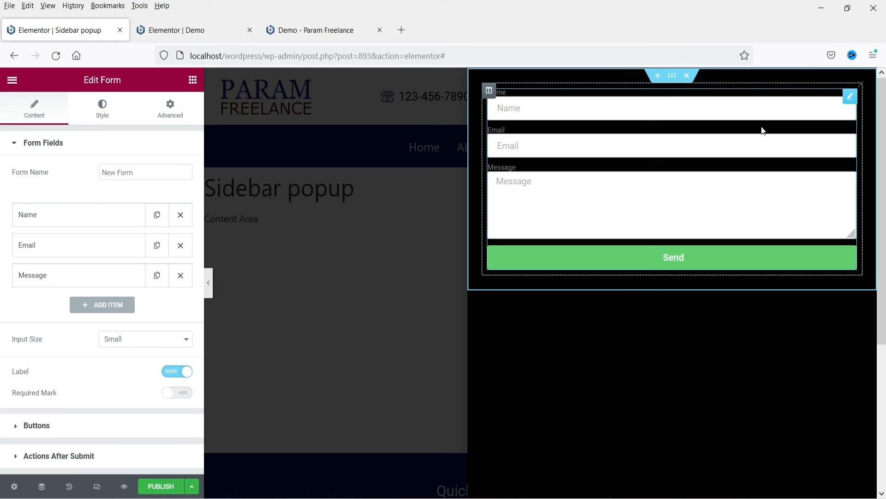
scroll(135, 358, "down", 4)
scroll(135, 358, "up", 4)
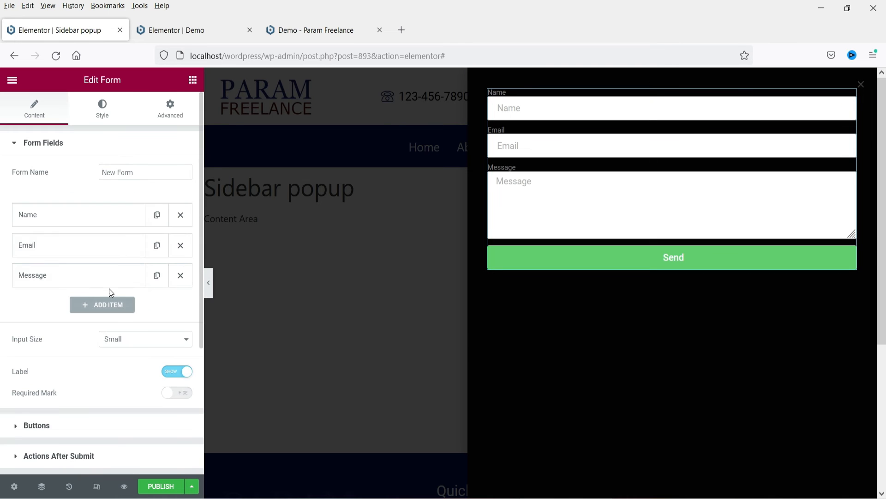
- Change the form labels' text color to the white global color
left_click(107, 117)
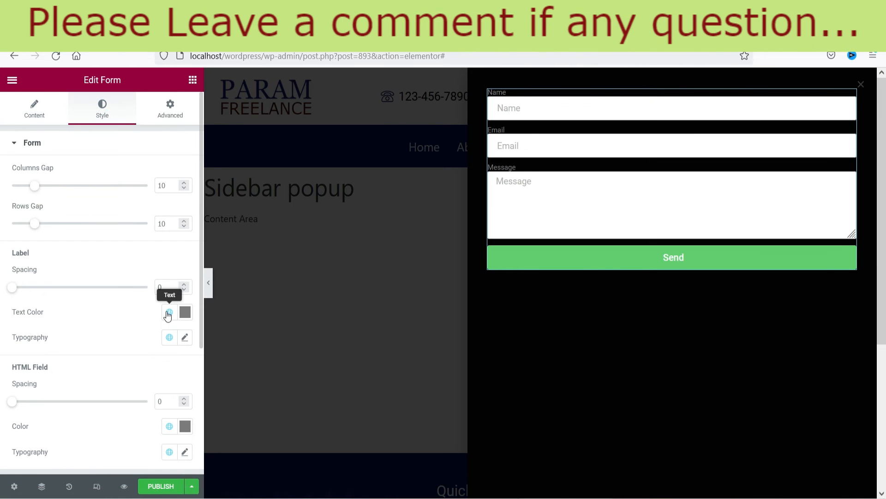
left_click(168, 315)
left_click(61, 291)
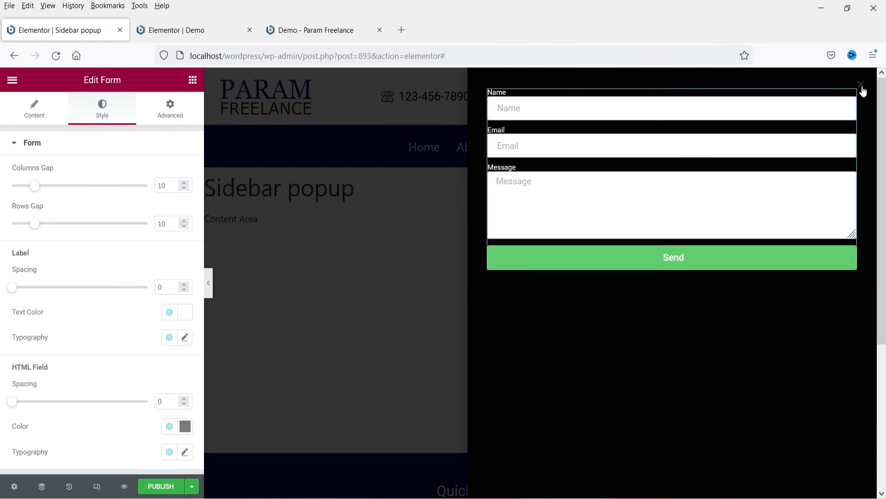
- Set the popup's entrance animation to Fade In Right and its exit animation to Fade Out Right
left_click(13, 485)
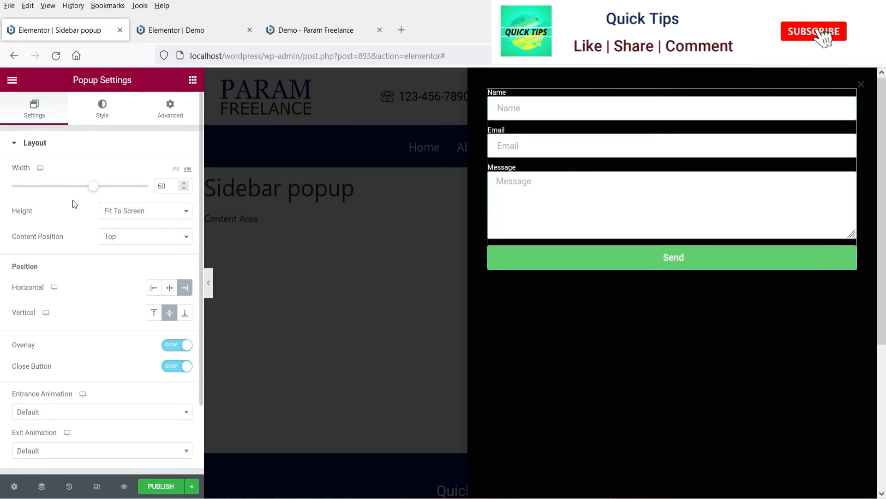
scroll(91, 342, "down", 2)
left_click(76, 329)
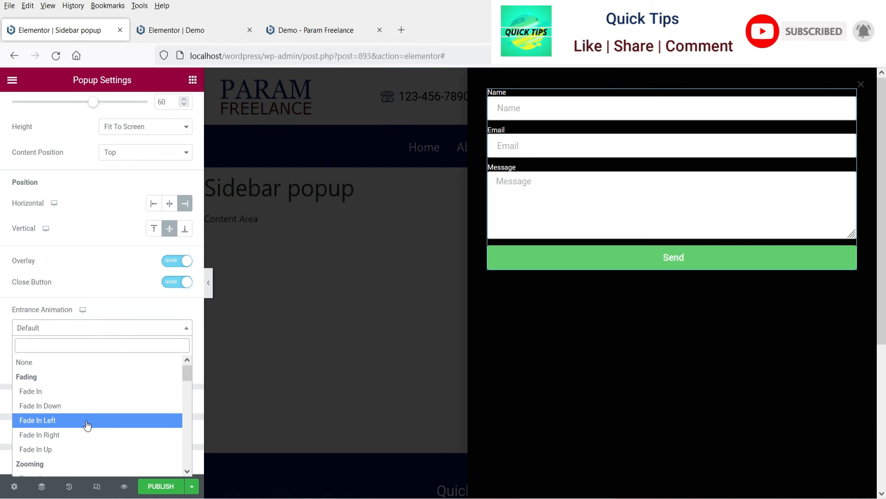
left_click(93, 439)
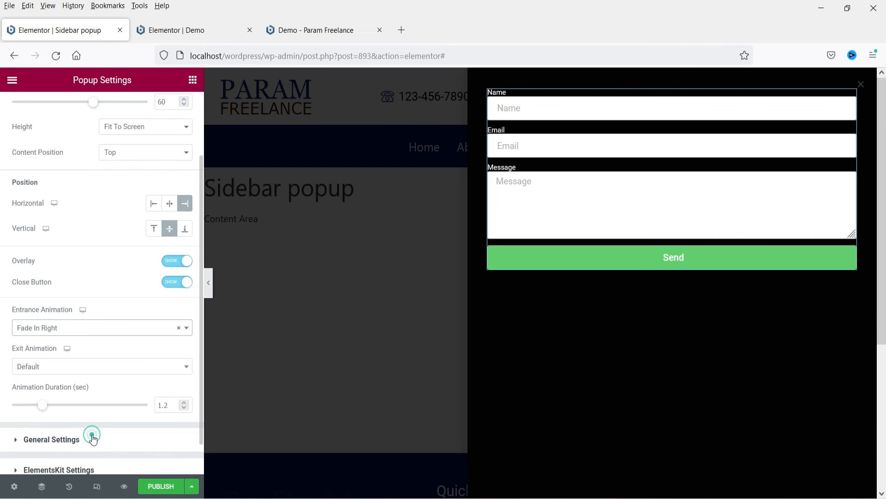
left_click(75, 366)
left_click(73, 317)
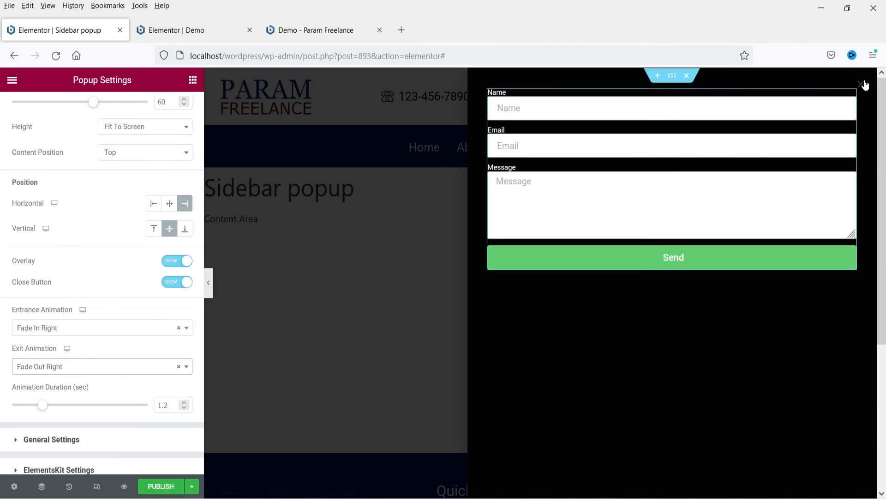
- Style the popup's close button with the white global color, size 20 and the Accent background color, and publish the popup without display conditions
scroll(105, 356, "up", 2)
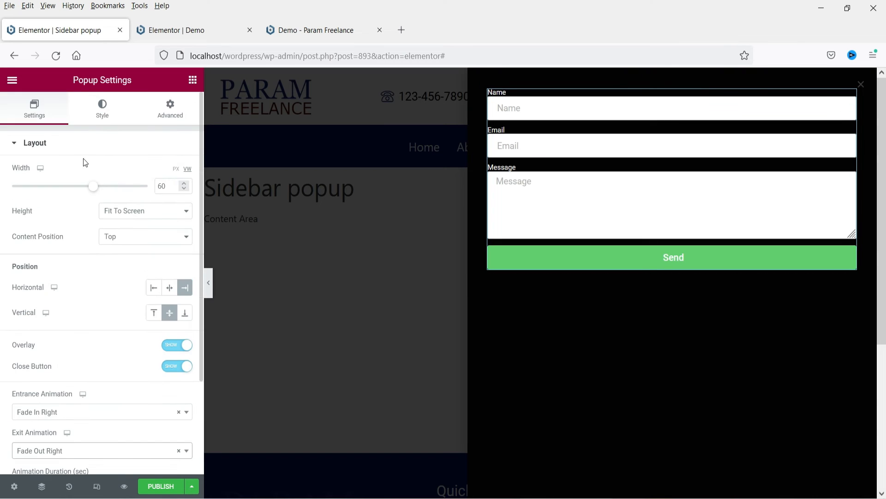
left_click(103, 109)
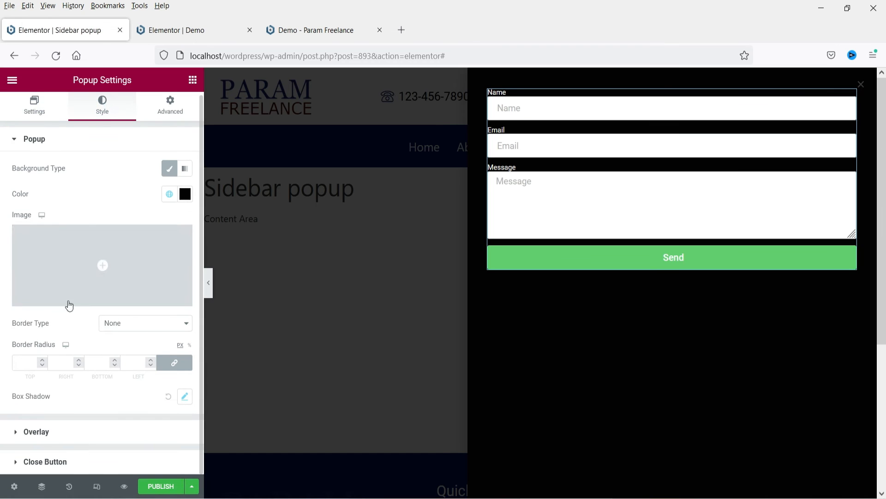
left_click(63, 462)
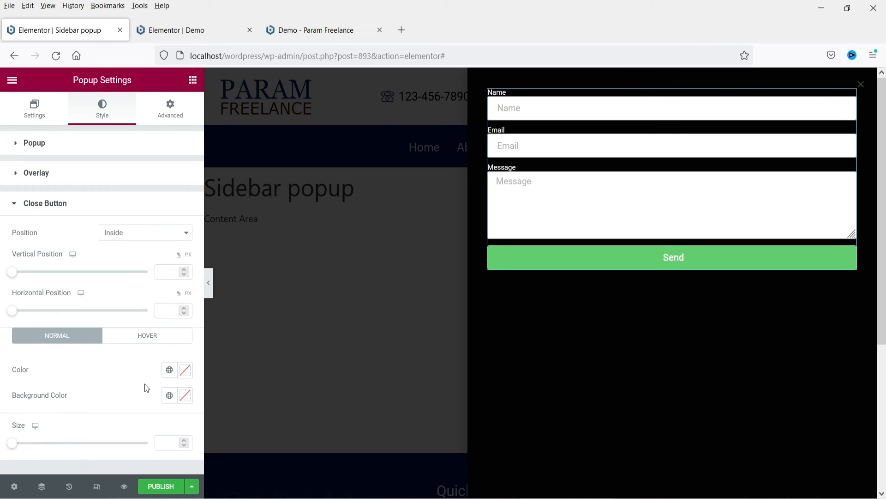
left_click(165, 374)
left_click(74, 342)
left_click_drag(16, 443, 41, 447)
left_click(169, 395)
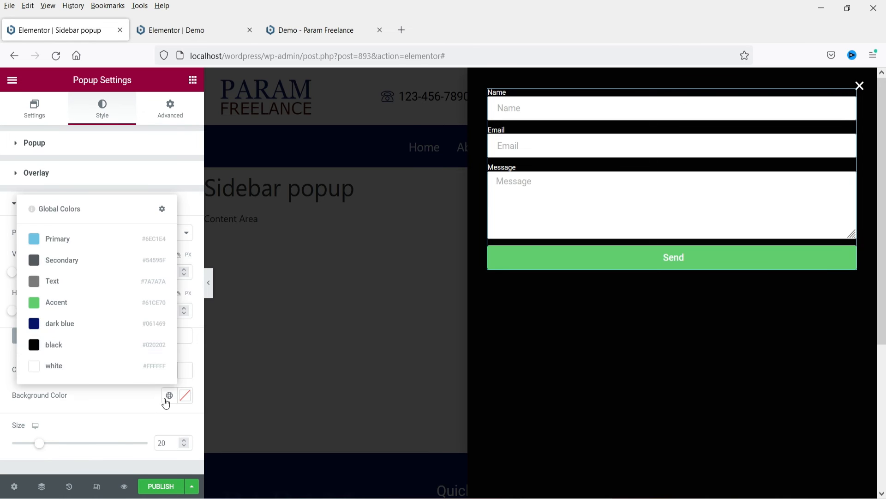
left_click(65, 302)
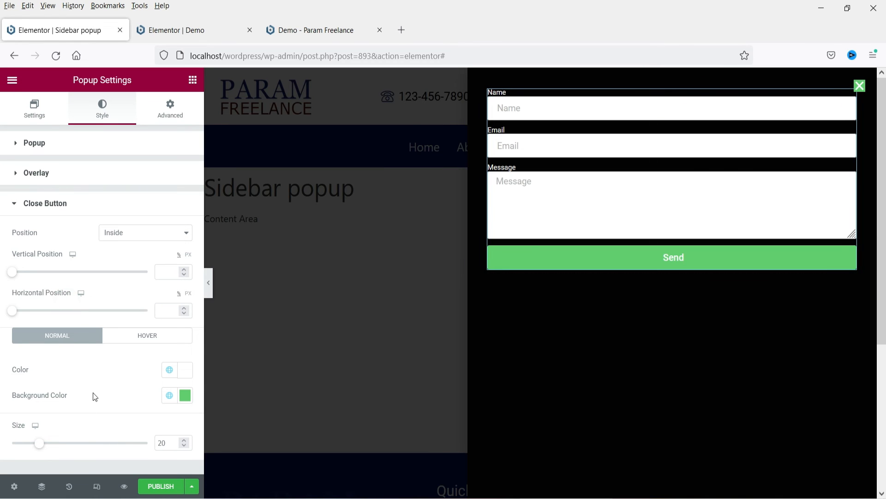
left_click(159, 486)
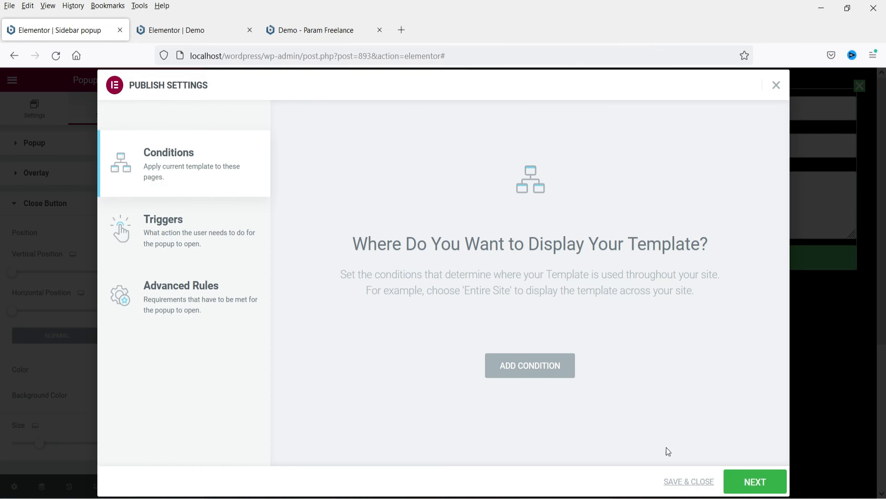
left_click(695, 483)
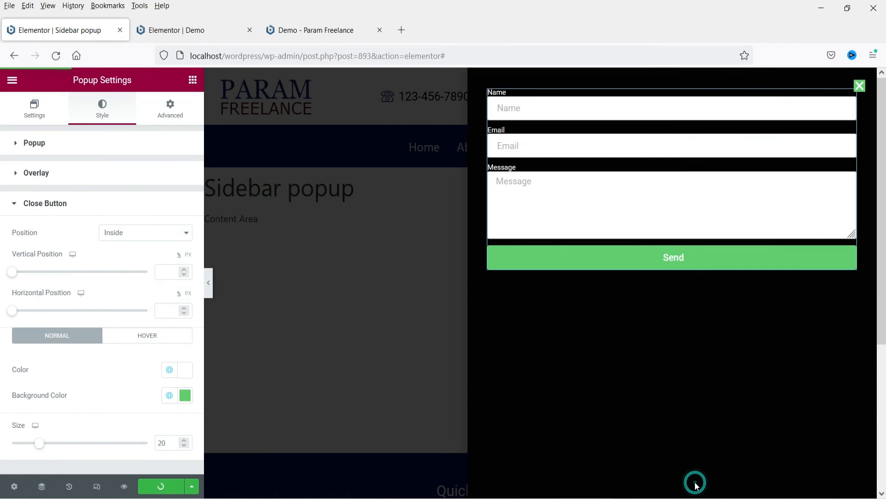
- Add a centered button with the text "Sidebar Popup" below the existing button on the Demo page
left_click(166, 31)
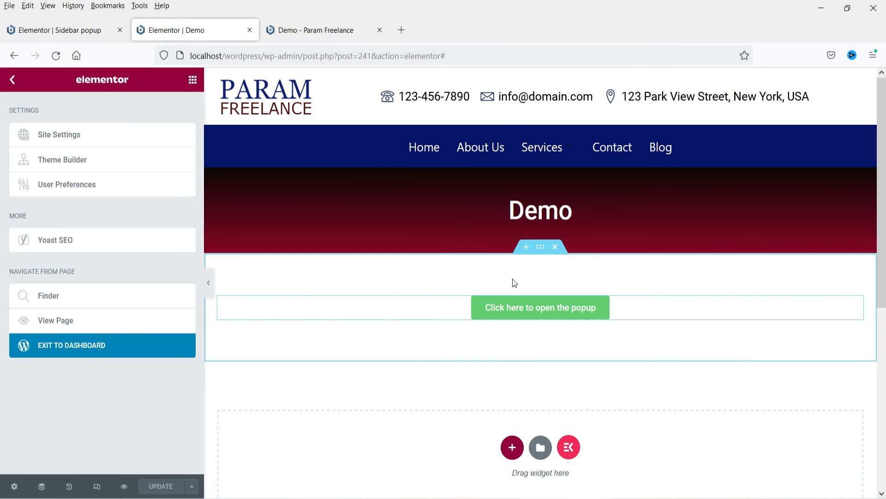
left_click(192, 81)
left_click_drag(153, 346, 508, 351)
left_click(154, 262)
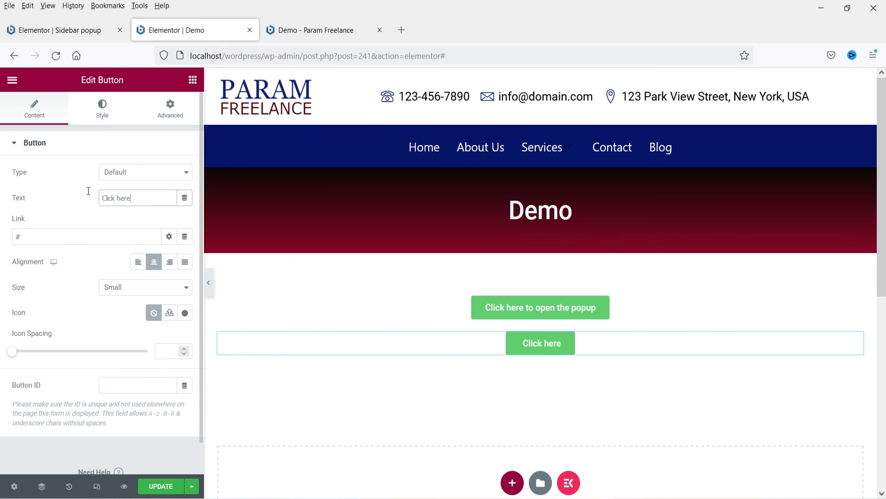
triple_click(147, 194)
type("Sidebar")
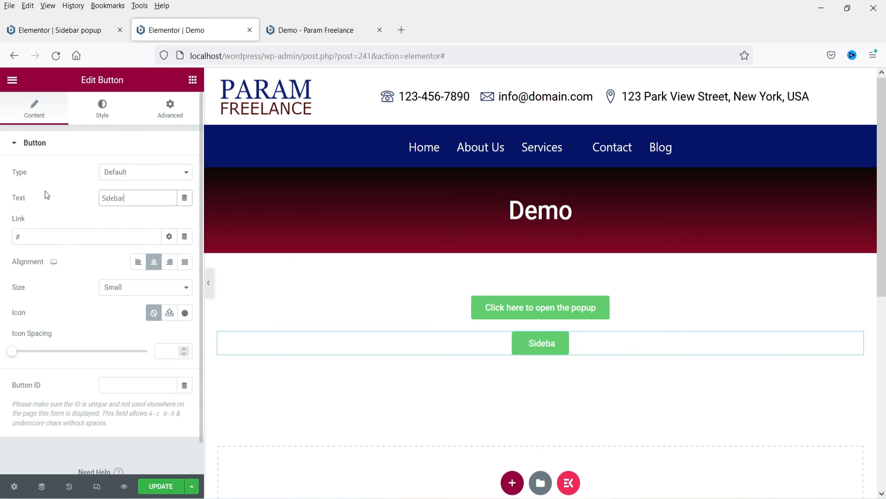
type(" Popup")
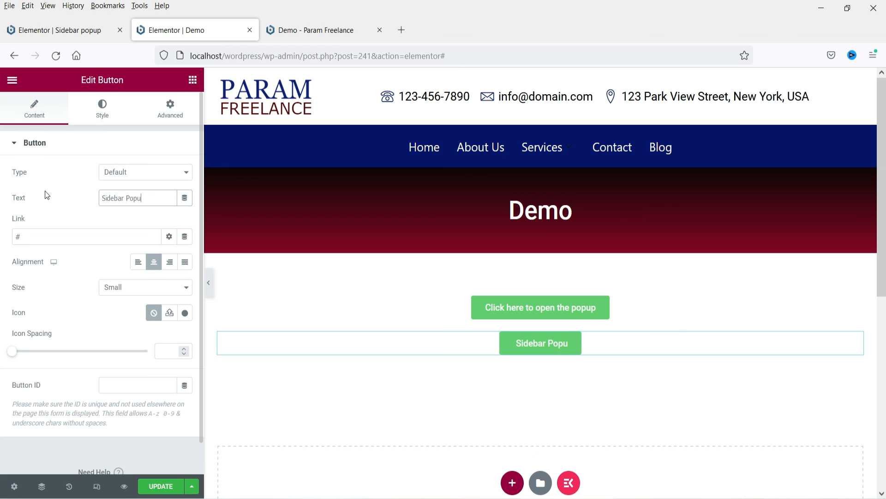
- Link the new button to the Open Popup action for the Sidebar popup template and update the Demo page
left_click(184, 236)
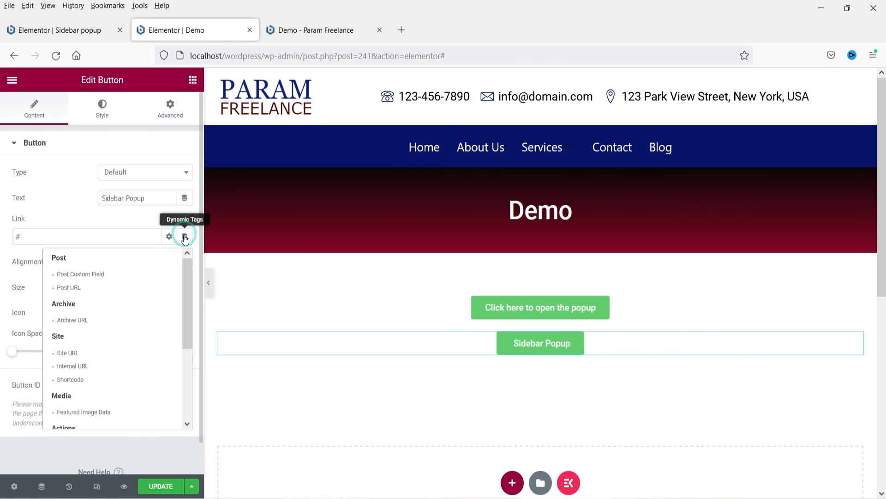
scroll(122, 369, "down", 5)
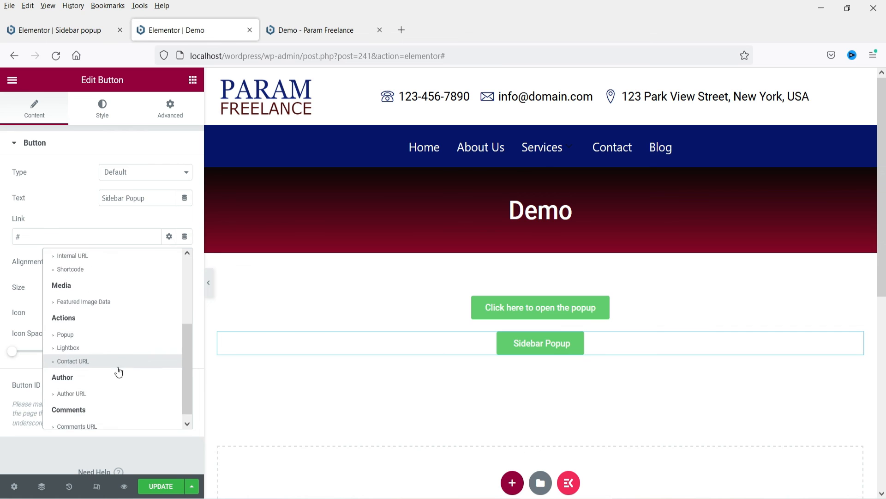
left_click(102, 339)
left_click(69, 234)
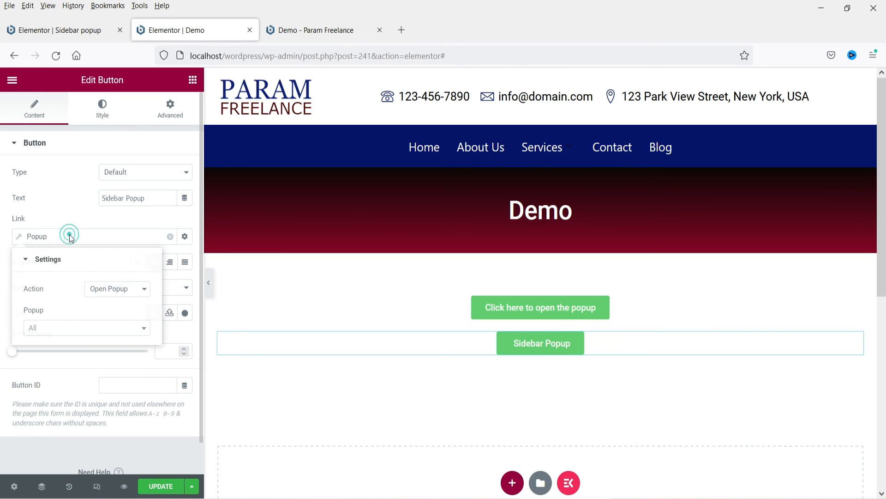
left_click(61, 331)
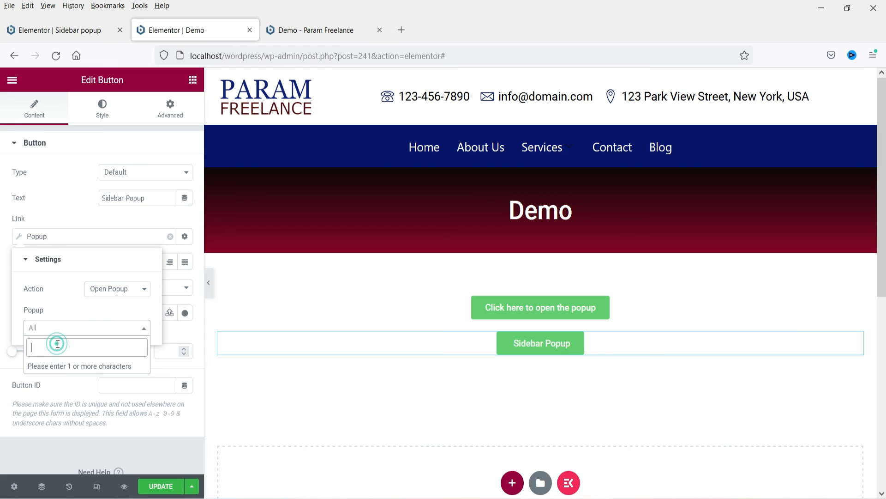
type("sidebar")
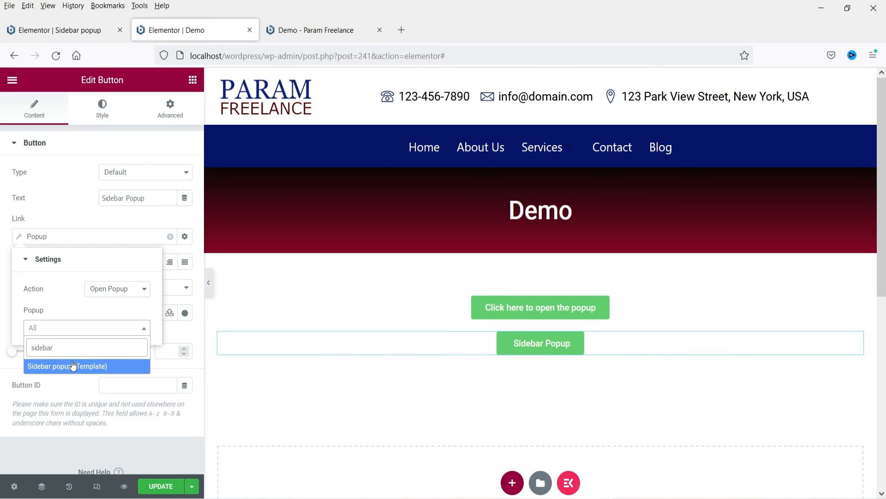
left_click(72, 365)
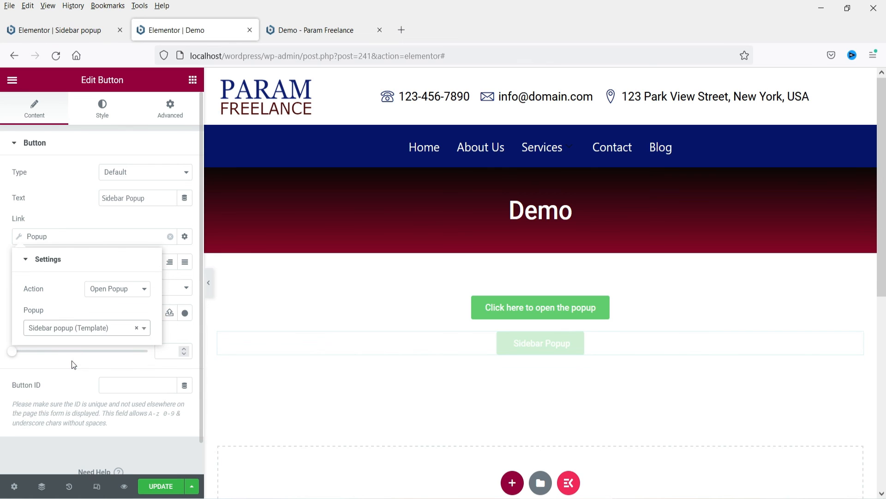
left_click(166, 489)
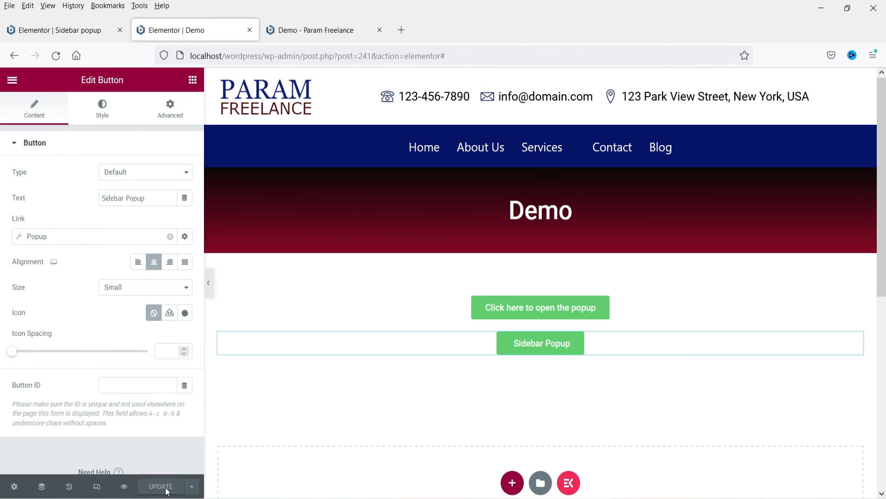
- Reload the live Demo page and test opening and closing the sidebar popup from its button
left_click(308, 32)
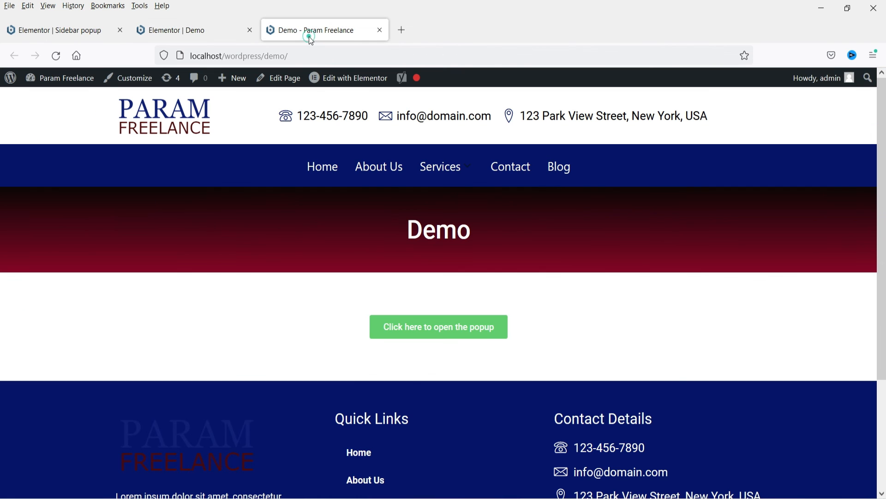
left_click(56, 56)
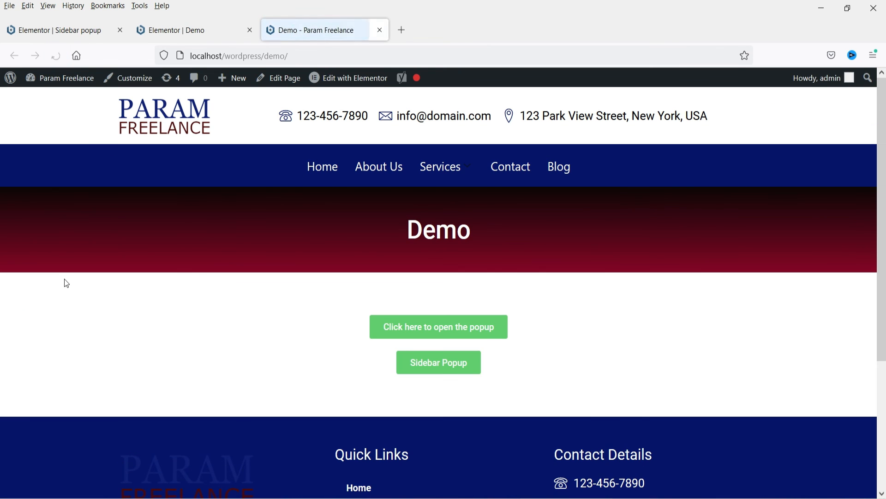
left_click(435, 368)
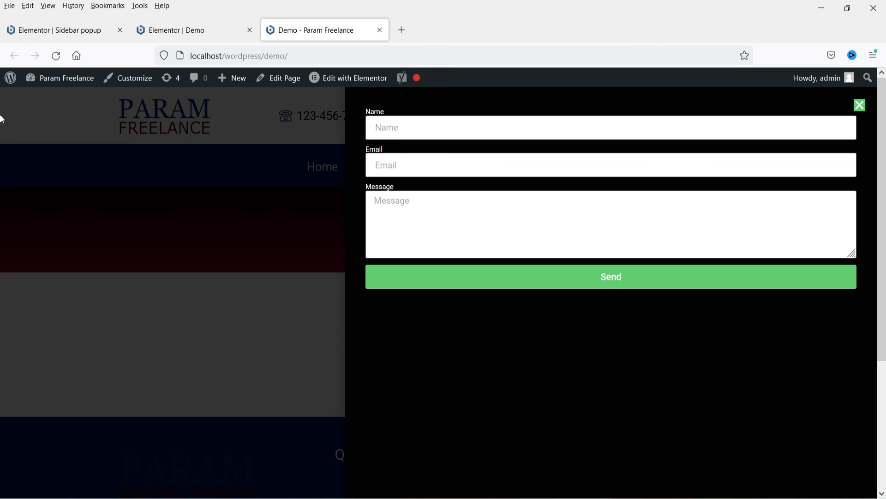
left_click(862, 107)
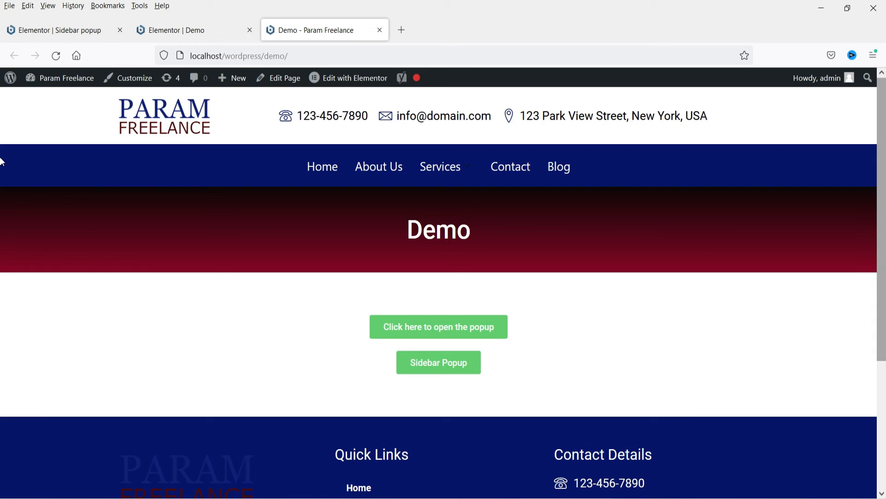
- Check the sidebar popup on the Demo page in a narrow, phone-sized browser window, and restore the full-size window
left_click(850, 6)
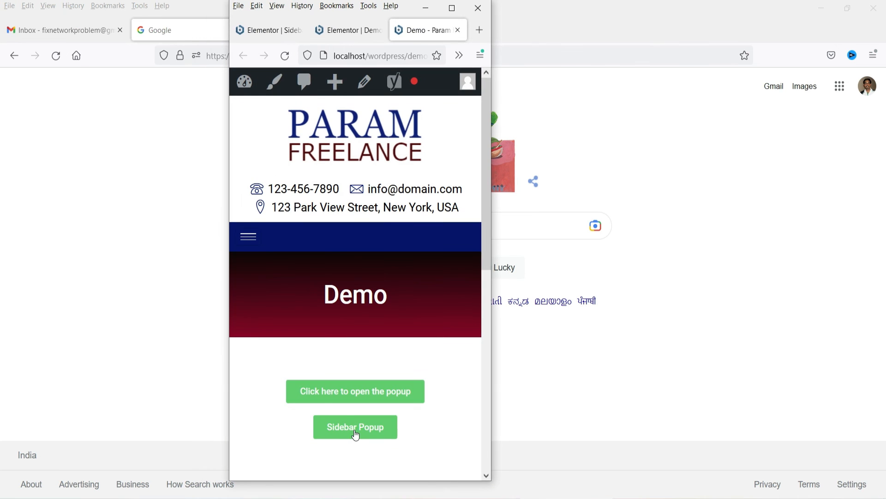
left_click(359, 432)
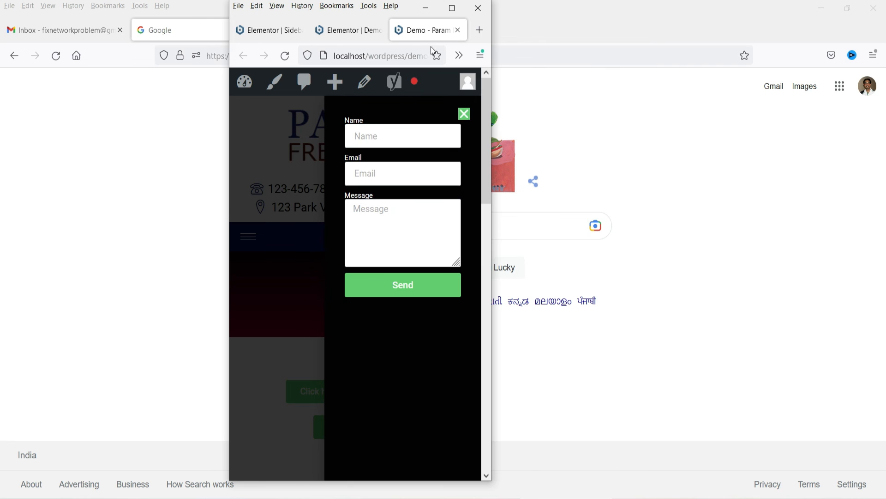
left_click(452, 8)
- Set the sidebar popup's mobile width to 90 VW and save the popup without display conditions
left_click(47, 26)
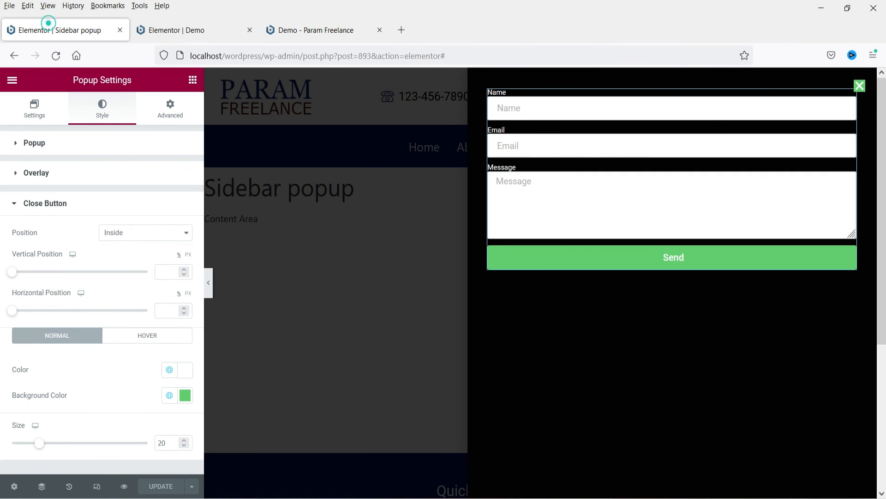
left_click(14, 486)
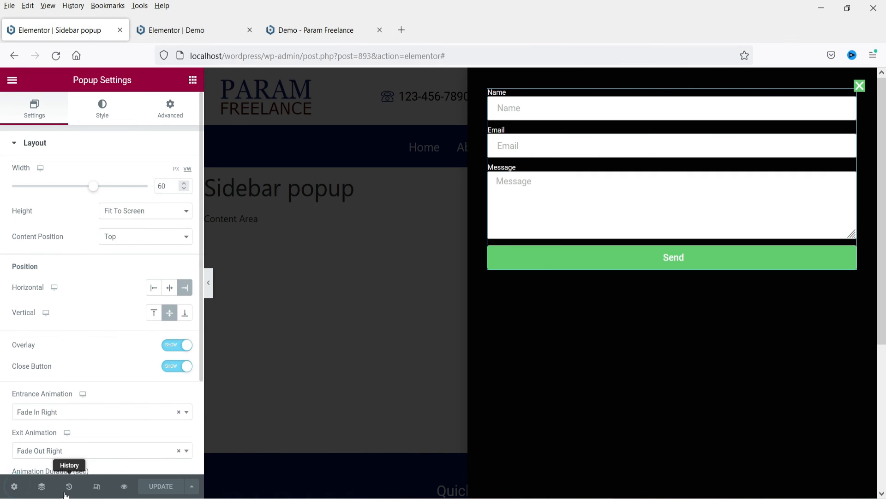
left_click(96, 486)
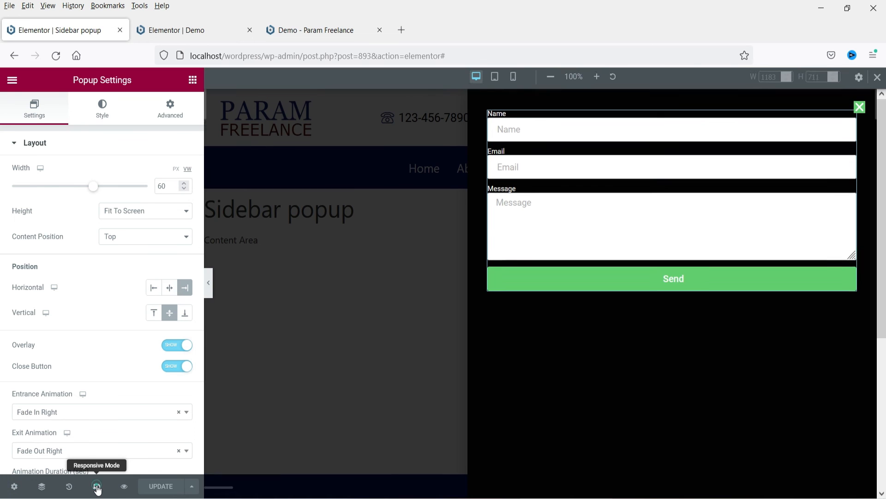
left_click(514, 82)
left_click(165, 185)
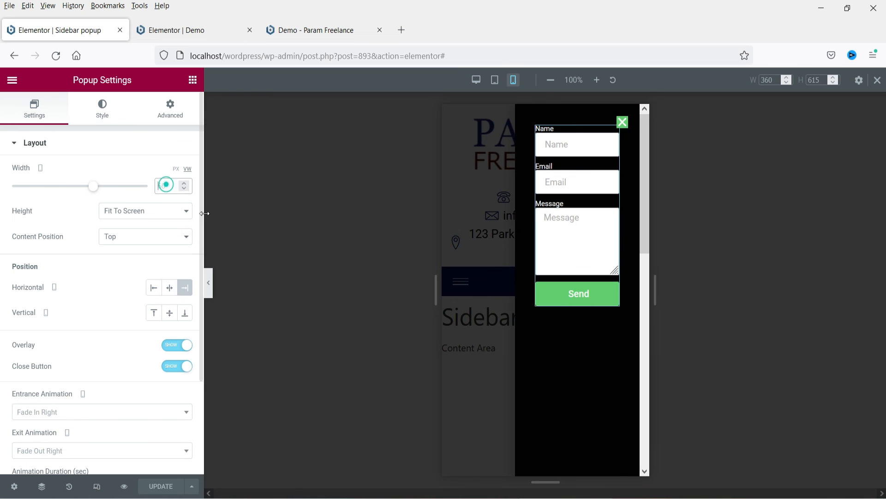
type("90")
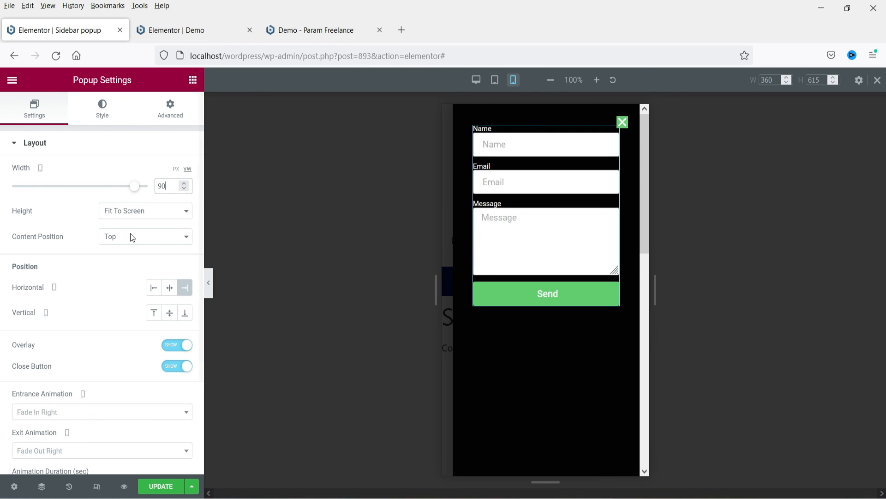
left_click(160, 486)
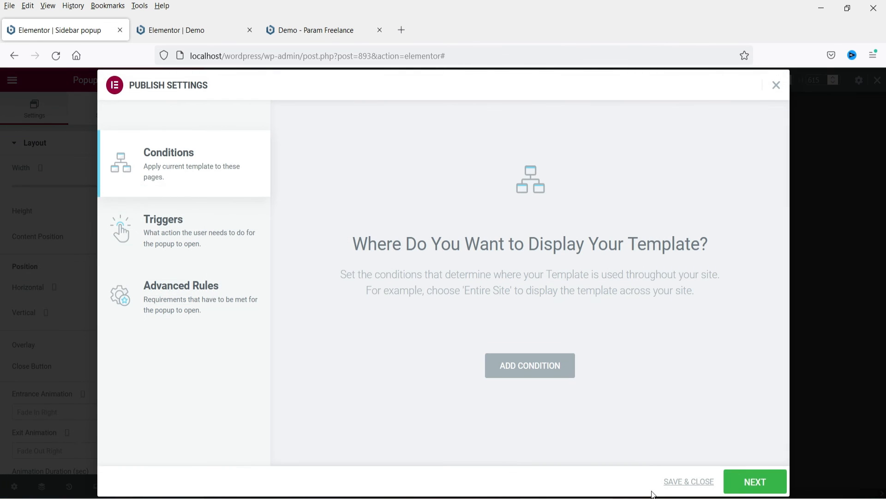
left_click(684, 482)
- Reload the Demo page in the narrow window, test opening and closing the sidebar popup, and maximize the window again
left_click(365, 31)
left_click(860, 107)
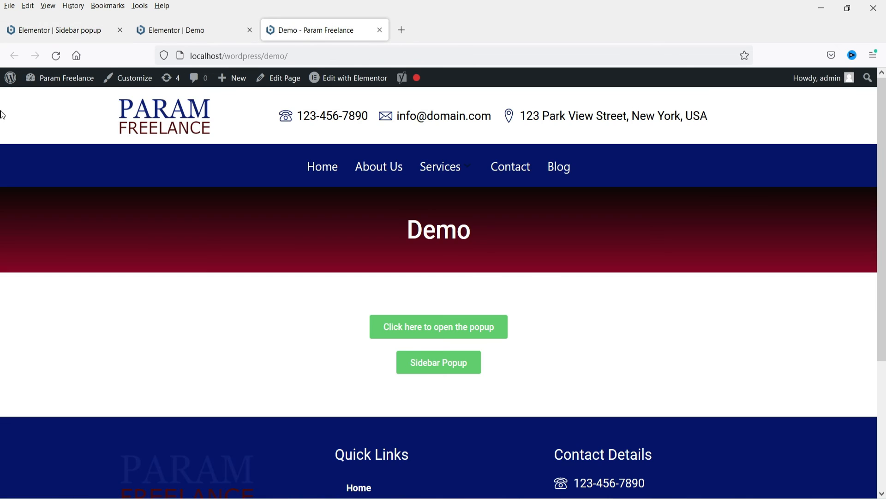
left_click(845, 14)
left_click(284, 56)
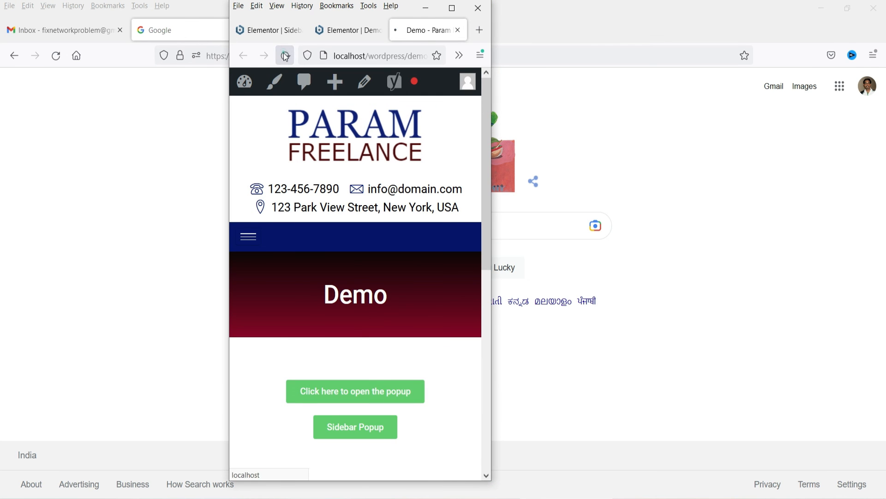
left_click(365, 429)
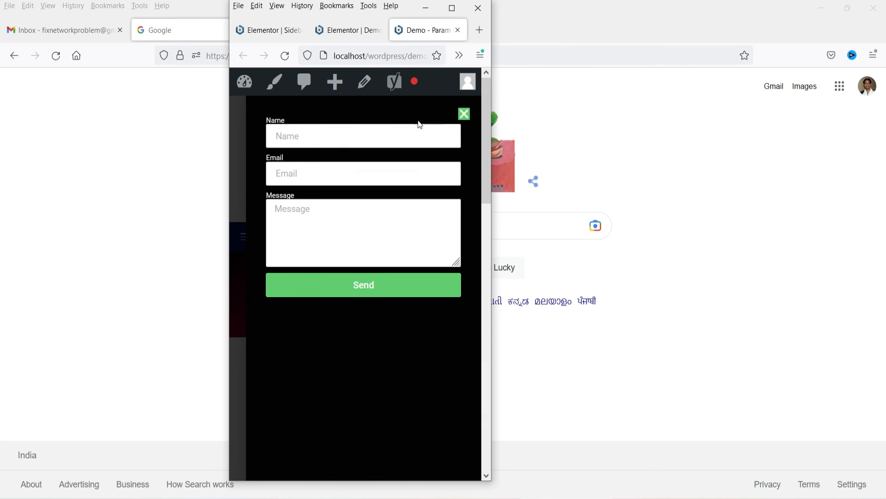
left_click(463, 114)
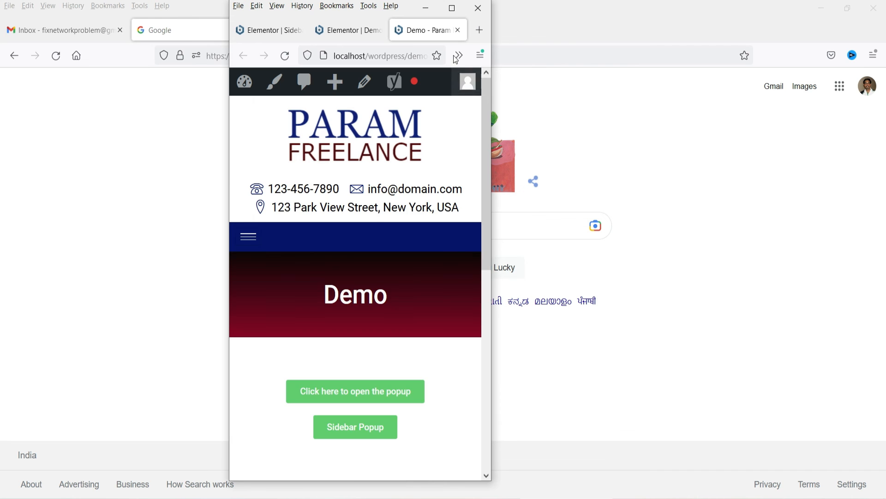
left_click(452, 9)
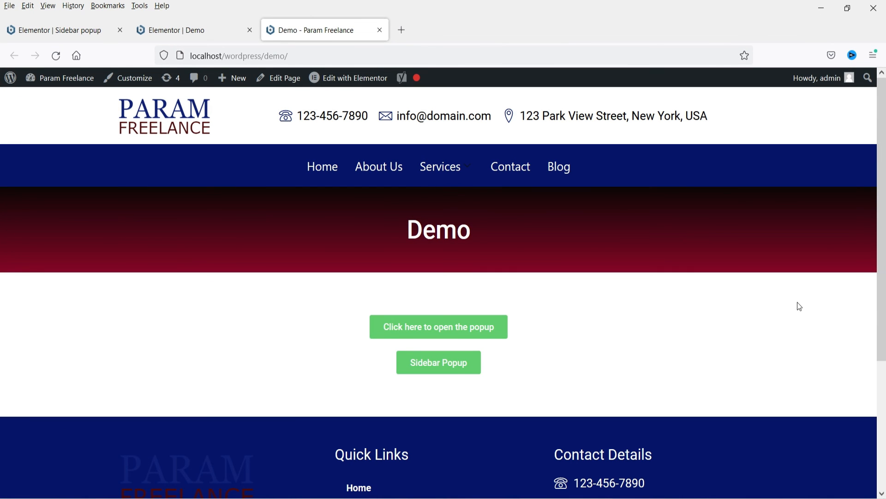